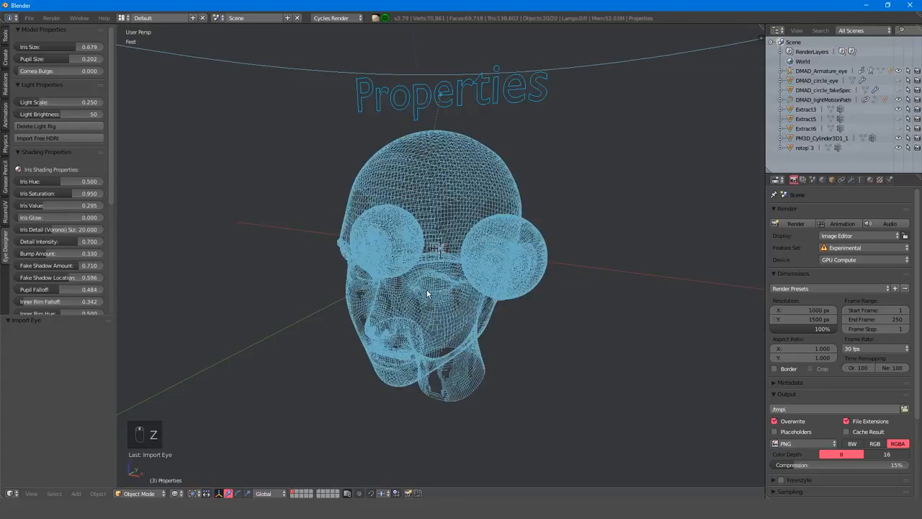
Move the eye rig about 3.51' forward along the global Y axis, out in front of the face
{"action": "scroll", "coordinate": [427, 289], "scroll_direction": "up", "scroll_amount": 8}
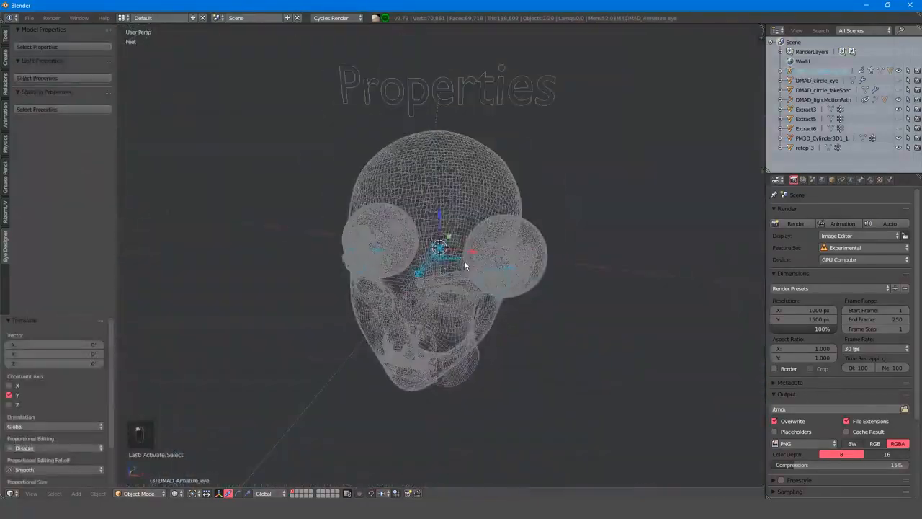
{"action": "middle_click_drag", "start_coordinate": [465, 260], "coordinate": [374, 276]}
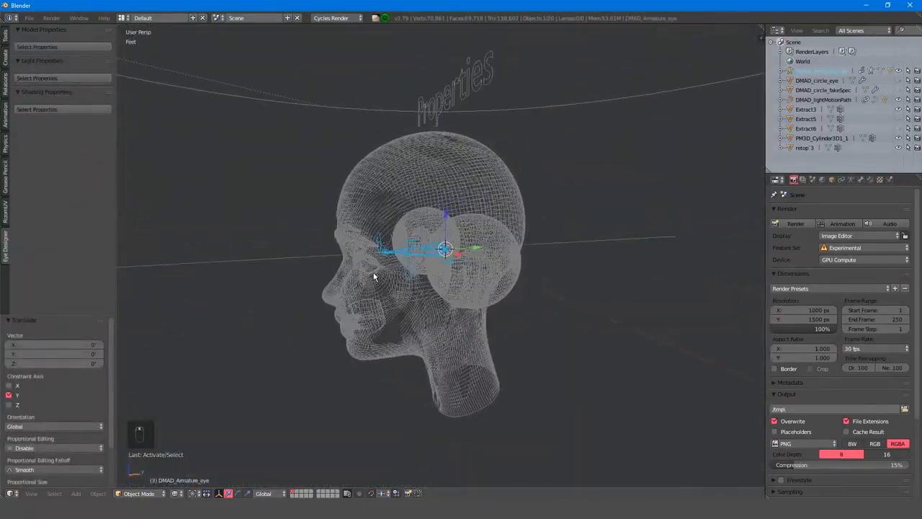
{"action": "key", "text": "KP_3"}
{"action": "key", "text": "g"}
{"action": "key", "text": "y"}
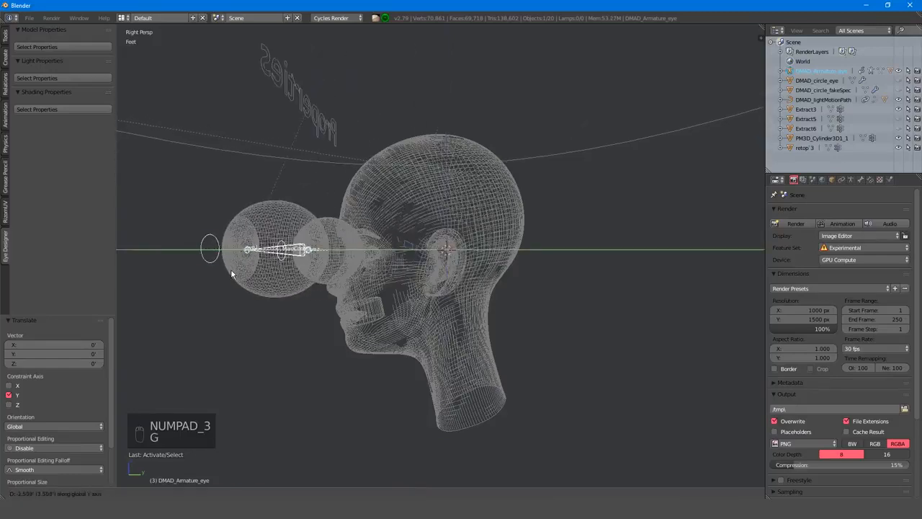
{"action": "left_click", "coordinate": [232, 275]}
{"action": "middle_click_drag", "start_coordinate": [233, 275], "coordinate": [351, 284]}
Scale the eye rig uniformly to about 0.386 to match the size of the head's eye sockets
{"action": "key", "text": "KP_1"}
{"action": "key", "text": "z"}
{"action": "key", "text": "s"}
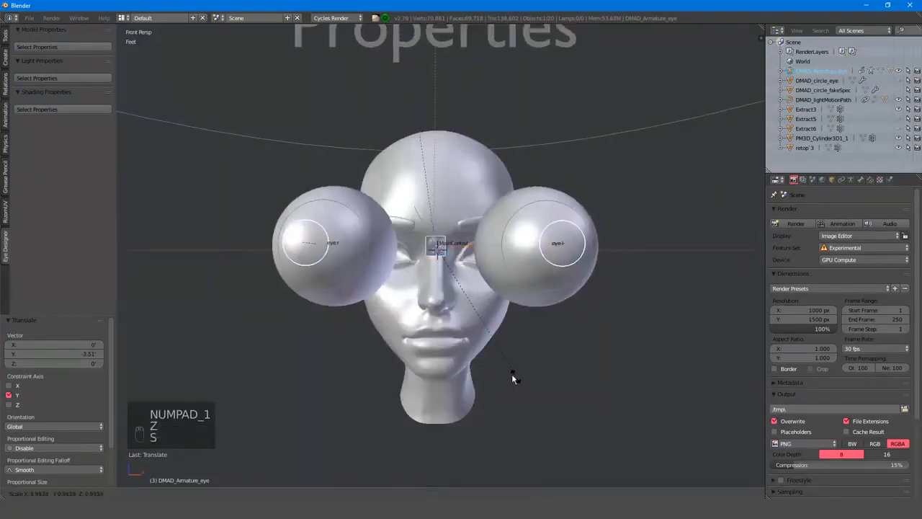
{"action": "left_click", "coordinate": [411, 288]}
{"action": "key", "text": "z"}
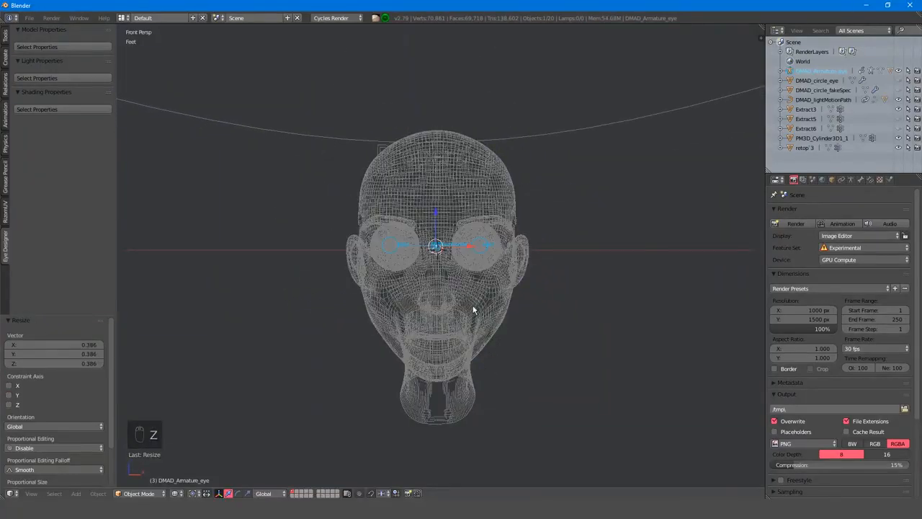
Move the eye rig about 1.38' back along the Y axis in the side view so it sits within the eye sockets
{"action": "middle_click_drag", "start_coordinate": [471, 309], "coordinate": [397, 313]}
{"action": "key", "text": "KP_3"}
{"action": "key", "text": "KP_5"}
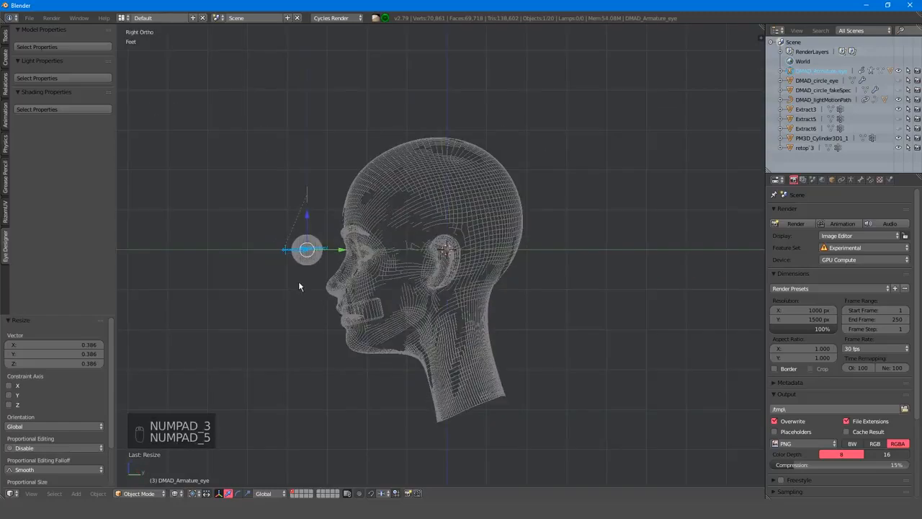
{"action": "key", "text": "g"}
{"action": "left_click", "coordinate": [387, 289]}
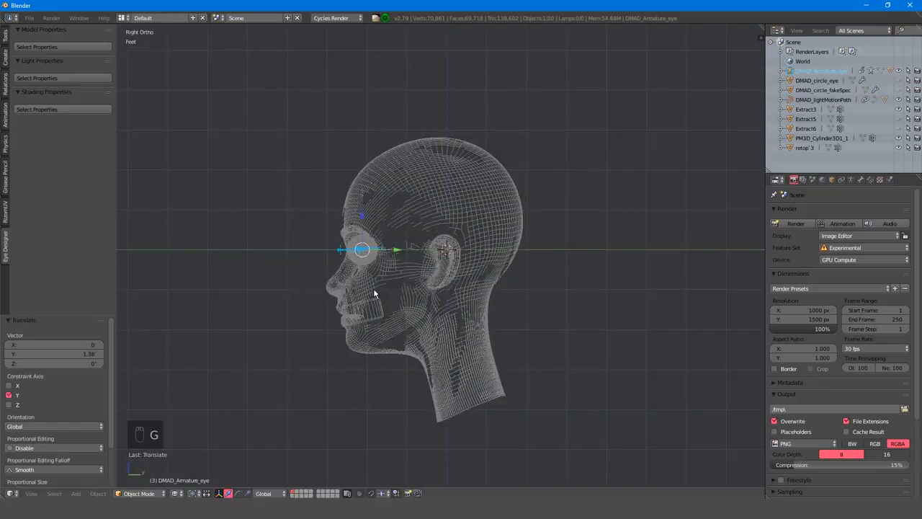
Move the Properties text object off the forehead to a clear spot beside the head, about 3.54' in X, 5.47' in Y and 1.69' in Z
{"action": "middle_click_drag", "start_coordinate": [403, 288], "coordinate": [518, 299]}
{"action": "scroll", "coordinate": [457, 282], "scroll_direction": "up", "scroll_amount": 6}
{"action": "left_click", "coordinate": [486, 201]}
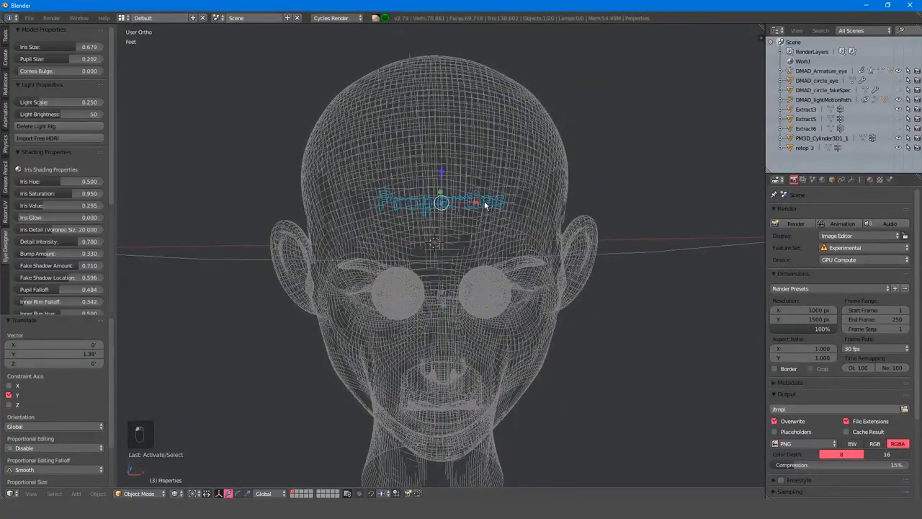
{"action": "key", "text": "g"}
{"action": "left_click", "coordinate": [726, 76]}
In solid shading, put the eye rig in Pose Mode and move the left eye control into its socket
{"action": "middle_click_drag", "start_coordinate": [616, 232], "coordinate": [575, 230]}
{"action": "middle_click_drag", "start_coordinate": [438, 289], "coordinate": [432, 286]}
{"action": "key", "text": "z"}
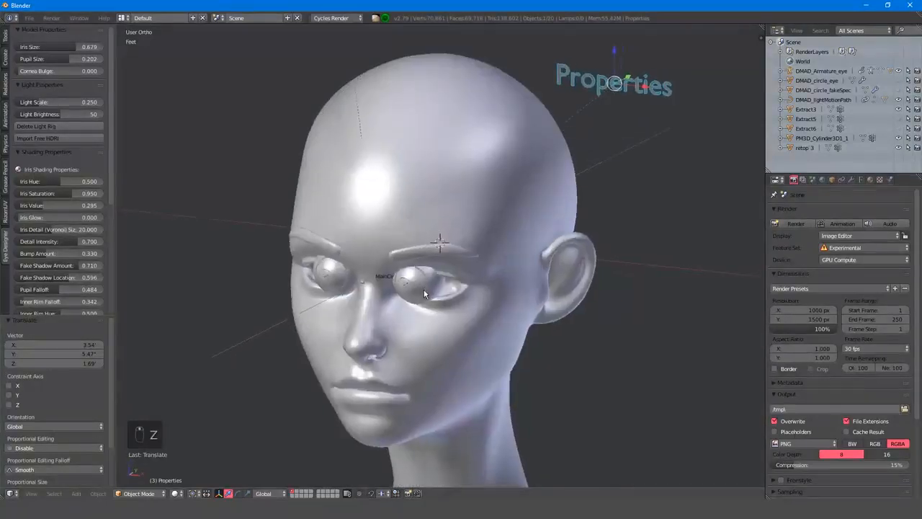
{"action": "scroll", "coordinate": [424, 289], "scroll_direction": "up", "scroll_amount": 5}
{"action": "left_click", "coordinate": [263, 269]}
{"action": "key", "text": "alt+4"}
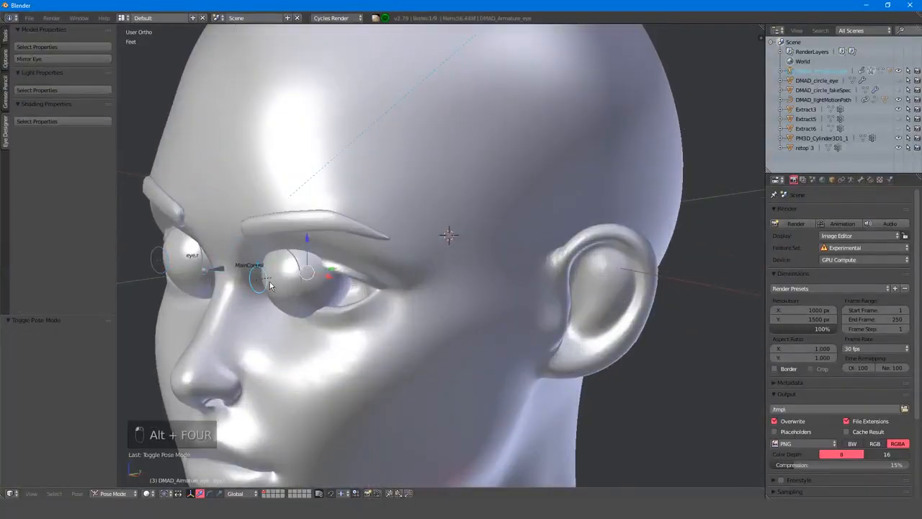
{"action": "key", "text": "g"}
{"action": "left_click", "coordinate": [334, 294]}
{"action": "middle_click_drag", "start_coordinate": [336, 294], "coordinate": [323, 289]}
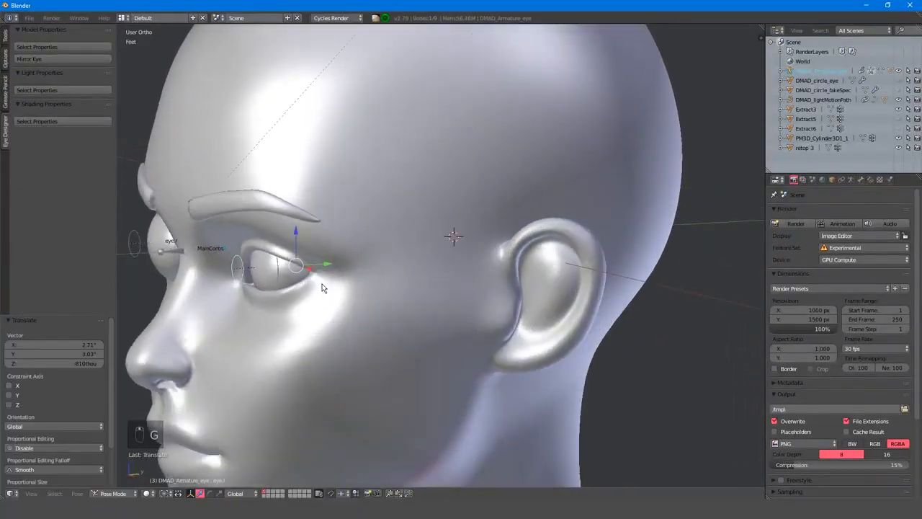
Fine-tune the left eye's depth and height within the eyelids from the right side view
{"action": "key", "text": "KP_3"}
{"action": "scroll", "coordinate": [233, 257], "scroll_direction": "up", "scroll_amount": 2}
{"action": "middle_click_drag", "start_coordinate": [196, 244], "coordinate": [343, 247], "text": "shift"}
{"action": "key", "text": "g"}
{"action": "left_click", "coordinate": [252, 240]}
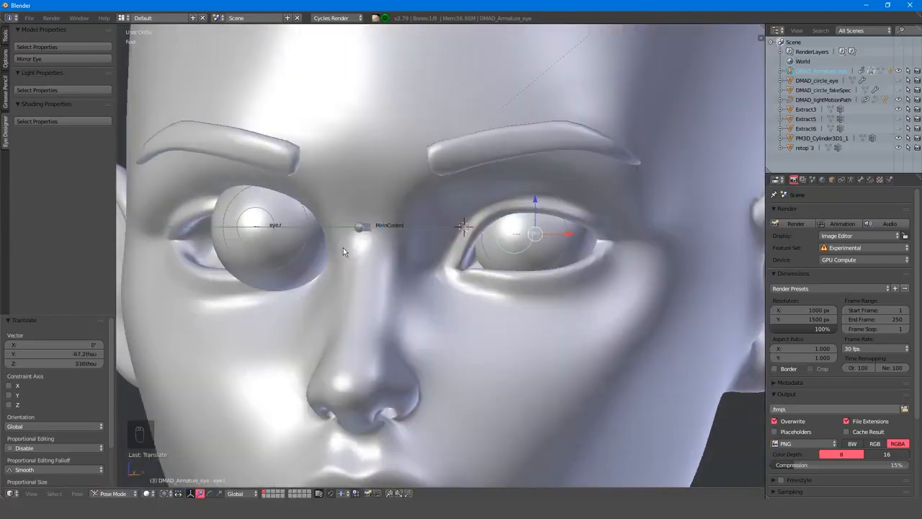
Mirror the left eye's placement onto the other eye and check both eyes from the front
{"action": "left_click", "coordinate": [60, 62]}
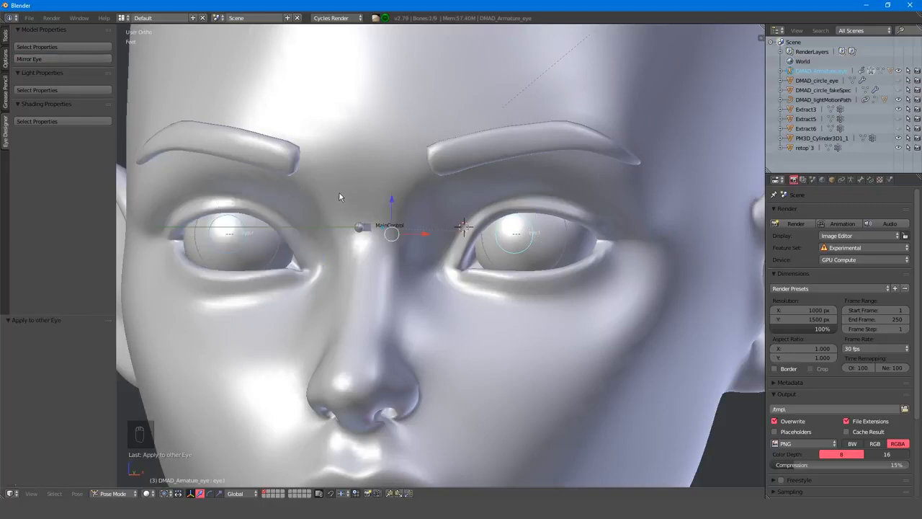
{"action": "scroll", "coordinate": [339, 192], "scroll_direction": "down", "scroll_amount": 2}
{"action": "key", "text": "KP_1"}
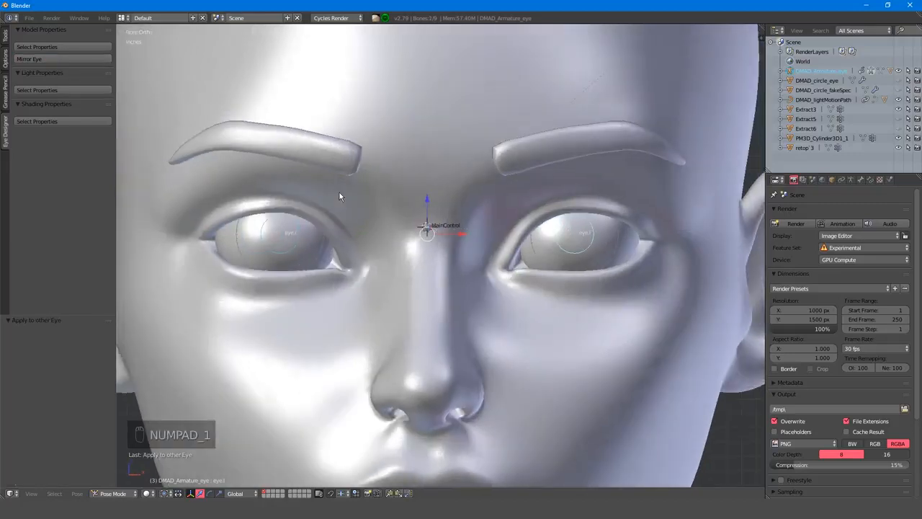
{"action": "scroll", "coordinate": [339, 193], "scroll_direction": "down", "scroll_amount": 3}
{"action": "middle_click_drag", "start_coordinate": [607, 314], "coordinate": [607, 282], "text": "shift"}
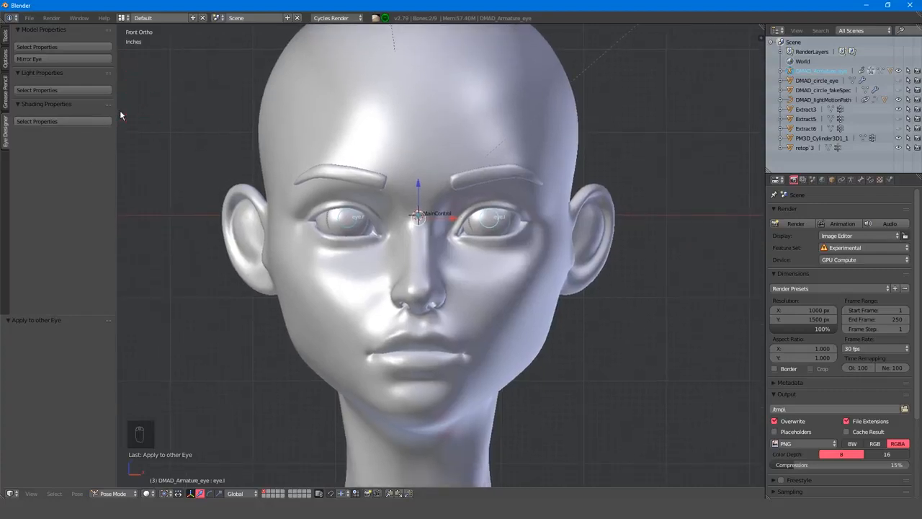
Select the eye properties and, using the rendered preview, set the iris size to 0.522 and the pupil size to 0.013
{"action": "left_click", "coordinate": [87, 46]}
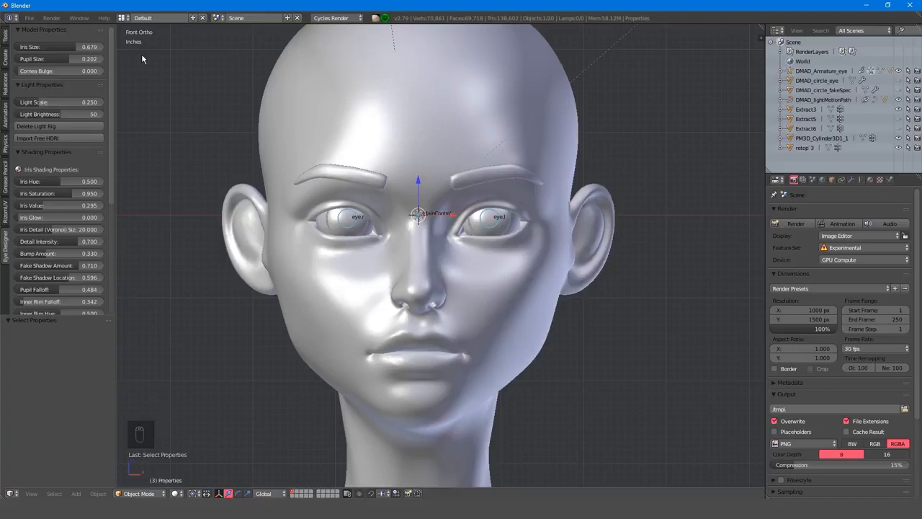
{"action": "key", "text": "shift+z"}
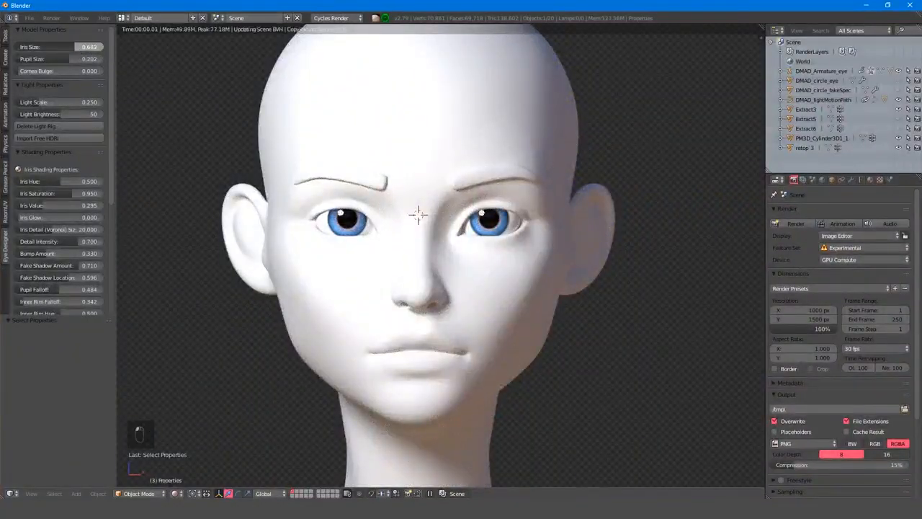
{"action": "mouse_move", "coordinate": [86, 46]}
{"action": "left_mouse_down"}
{"action": "mouse_move", "coordinate": [62, 47]}
{"action": "mouse_move", "coordinate": [54, 59]}
{"action": "left_mouse_up"}
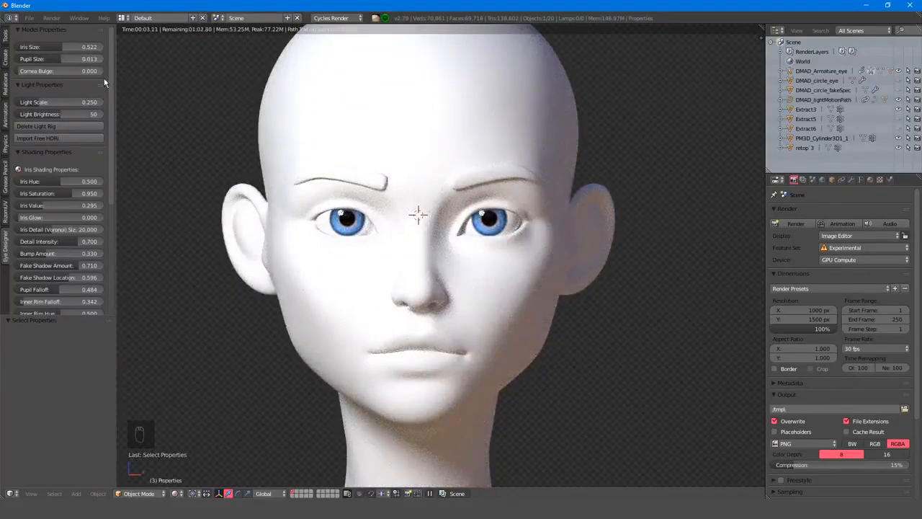
{"action": "key", "text": "shift+z"}
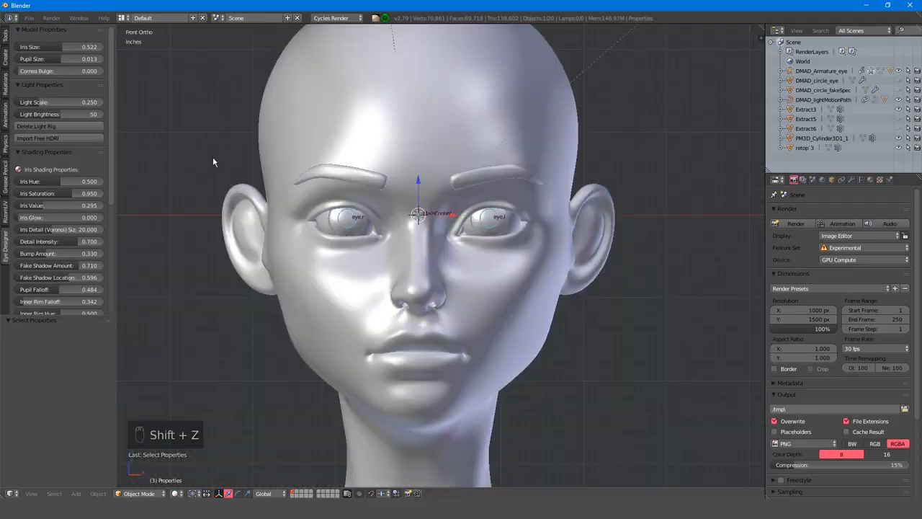
Set the cornea bulge to 1.000, and adjust the iris size to 0.478 and the pupil size to 0.135
{"action": "key", "text": "KP_3"}
{"action": "scroll", "coordinate": [295, 240], "scroll_direction": "up", "scroll_amount": 5}
{"action": "middle_click_drag", "start_coordinate": [295, 240], "coordinate": [433, 292], "text": "shift"}
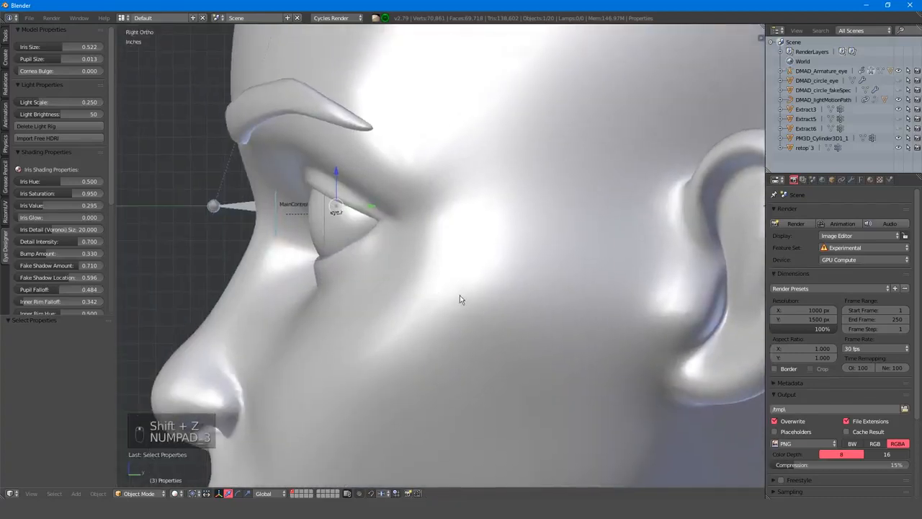
{"action": "left_click_drag", "start_coordinate": [21, 71], "coordinate": [105, 76]}
{"action": "scroll", "coordinate": [181, 138], "scroll_direction": "down", "scroll_amount": 1}
{"action": "middle_click_drag", "start_coordinate": [180, 144], "coordinate": [197, 143], "text": "shift"}
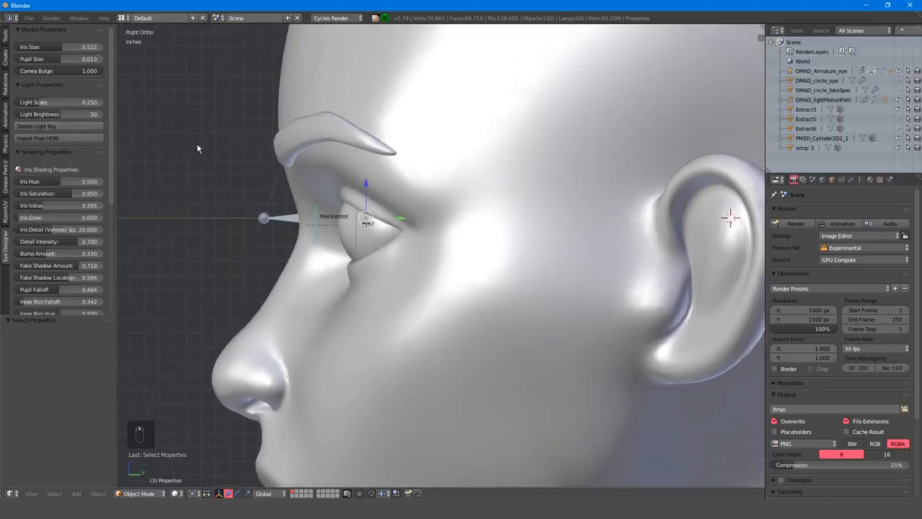
{"action": "left_click_drag", "start_coordinate": [79, 47], "coordinate": [100, 47]}
{"action": "key", "text": "ctrl+z"}
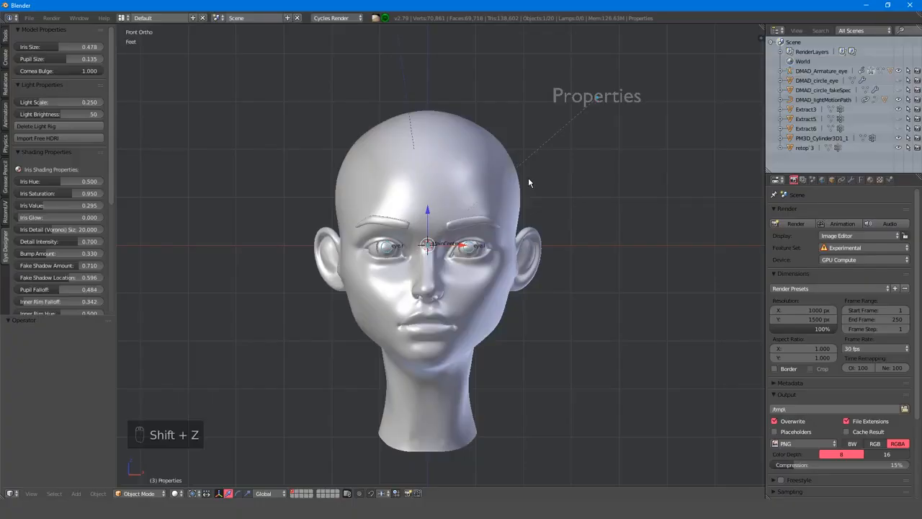
Set the light scale to 0.278 and the light brightness to 52, and play the animation to preview the light's motion
{"action": "scroll", "coordinate": [529, 177], "scroll_direction": "down", "scroll_amount": 6}
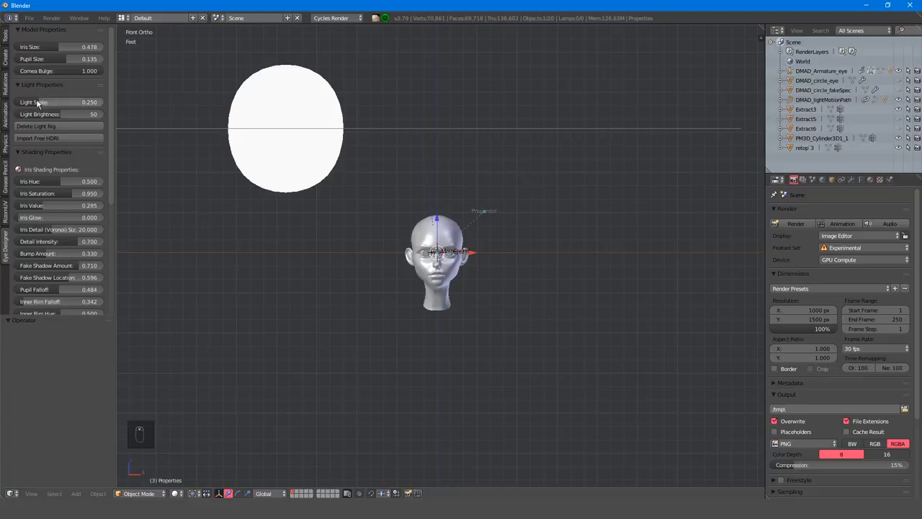
{"action": "mouse_move", "coordinate": [40, 102]}
{"action": "left_mouse_down"}
{"action": "mouse_move", "coordinate": [80, 102]}
{"action": "mouse_move", "coordinate": [48, 108]}
{"action": "left_mouse_up"}
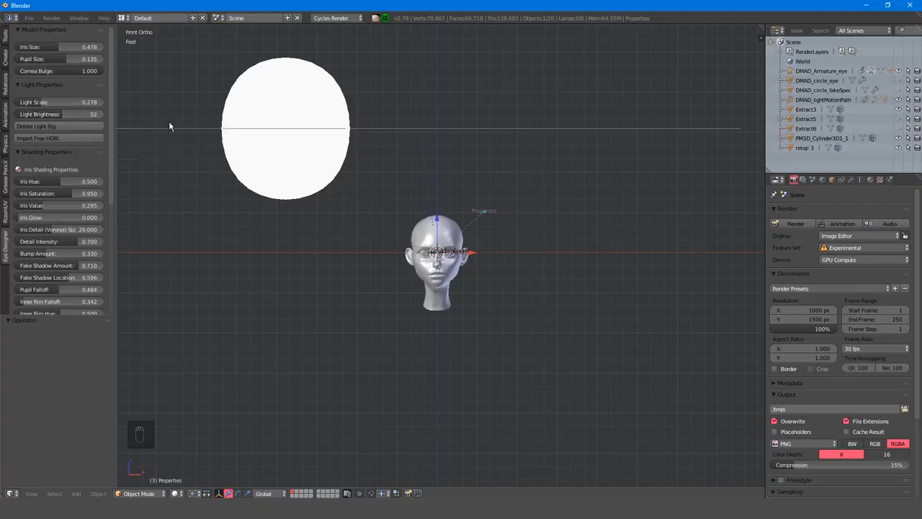
{"action": "key", "text": "Left"}
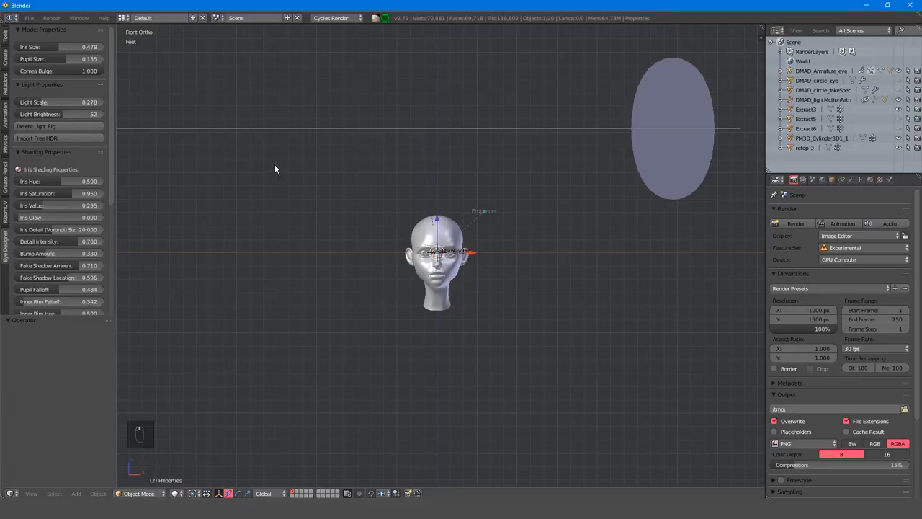
{"action": "key", "text": "alt+a"}
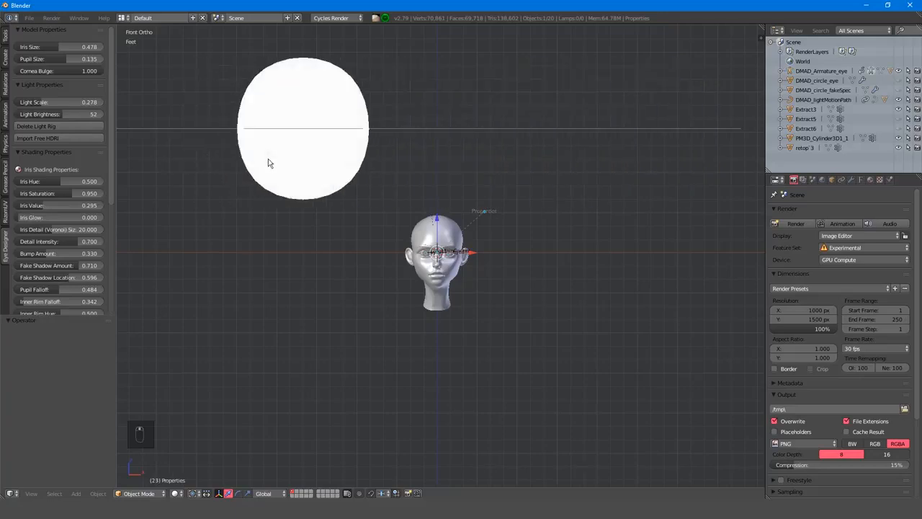
Delete the light rig and import the free HDRI as lighting, with the viewport in rendered shading
{"action": "left_click", "coordinate": [84, 127]}
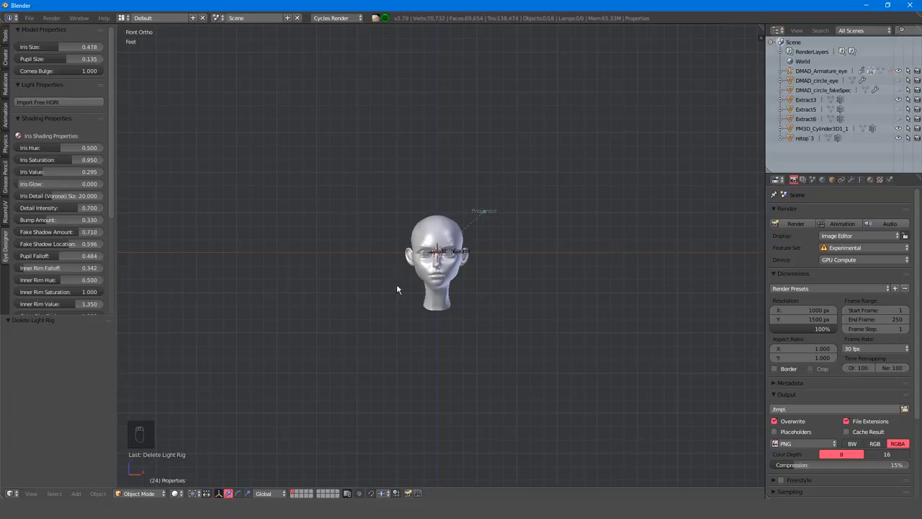
{"action": "scroll", "coordinate": [397, 289], "scroll_direction": "up", "scroll_amount": 4}
{"action": "key", "text": "shift+z"}
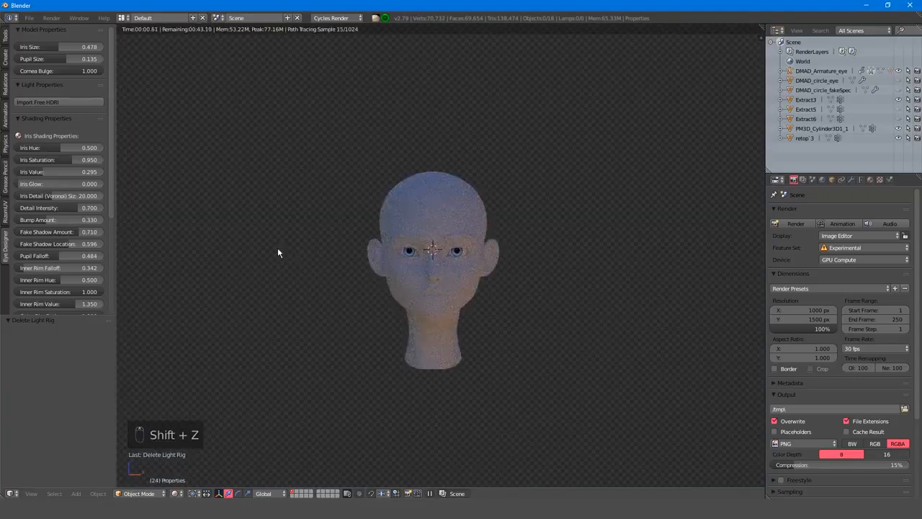
{"action": "left_click", "coordinate": [73, 101]}
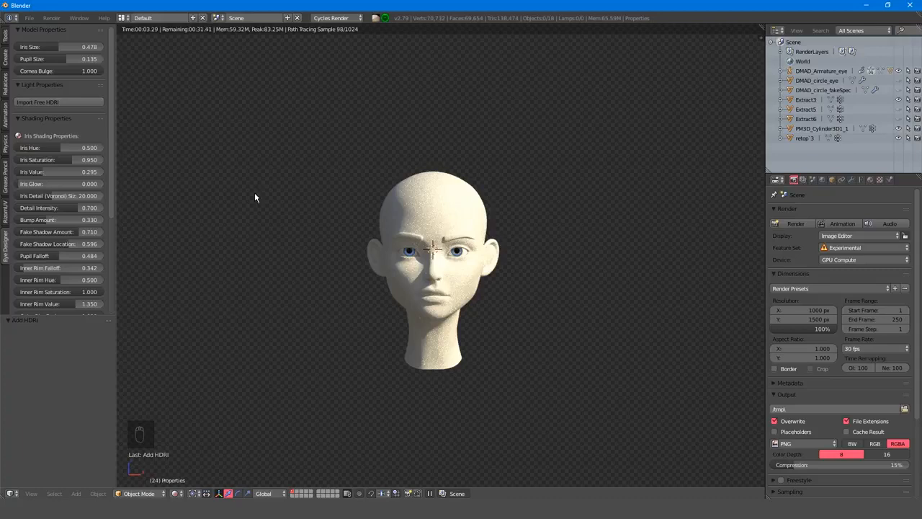
Switch the world texture to Environment Texture.001 and replace its image with the 1000x500 Luxo JPG from the PIXAR_luxo-jr_hdr folder
{"action": "left_click", "coordinate": [880, 180]}
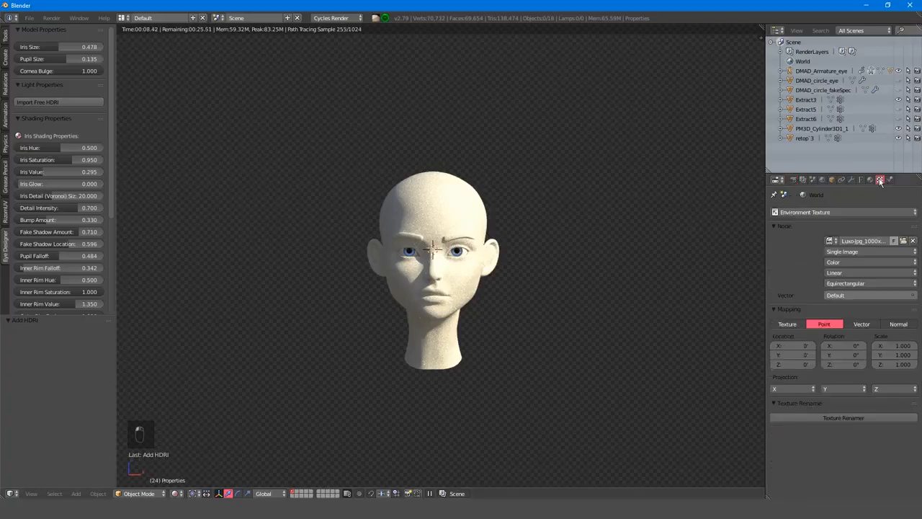
{"action": "left_click", "coordinate": [853, 212]}
{"action": "left_click", "coordinate": [834, 170]}
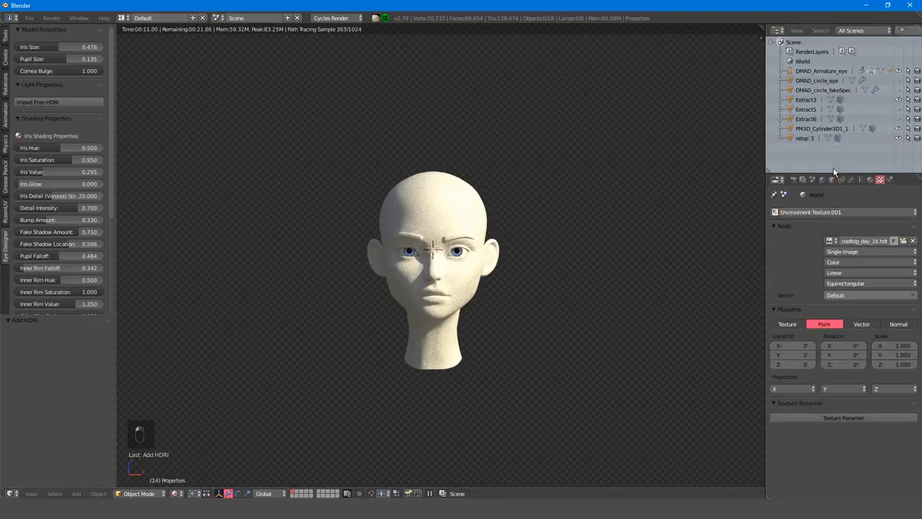
{"action": "left_click", "coordinate": [903, 241]}
{"action": "left_click", "coordinate": [45, 319]}
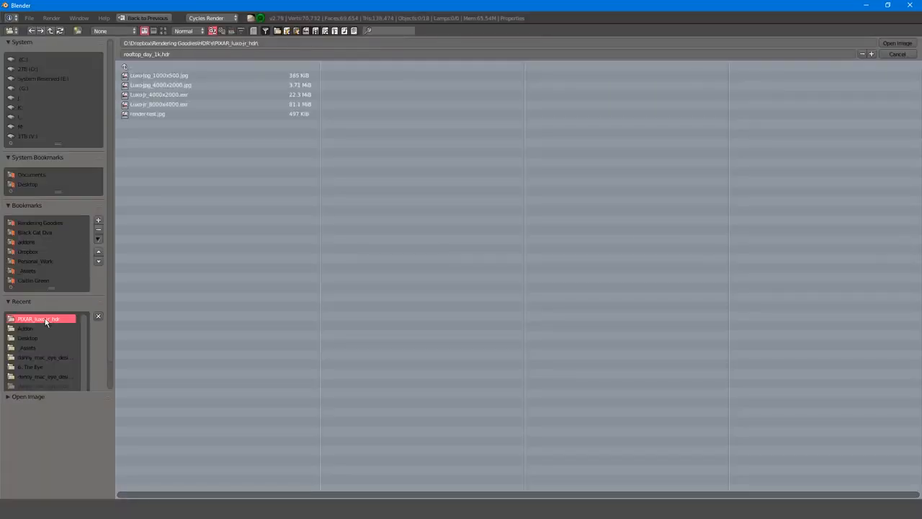
{"action": "double_click", "coordinate": [180, 72]}
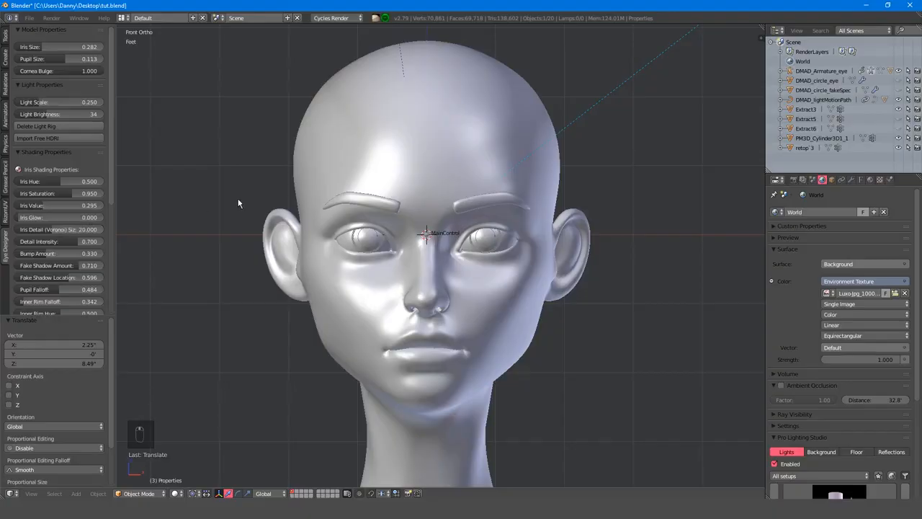
In rendered shading, recolor the irises brown with hue 0.941, saturation 0.883 and value 0.100
{"action": "key", "text": "shift+z"}
{"action": "scroll", "coordinate": [108, 223], "scroll_direction": "down", "scroll_amount": 5}
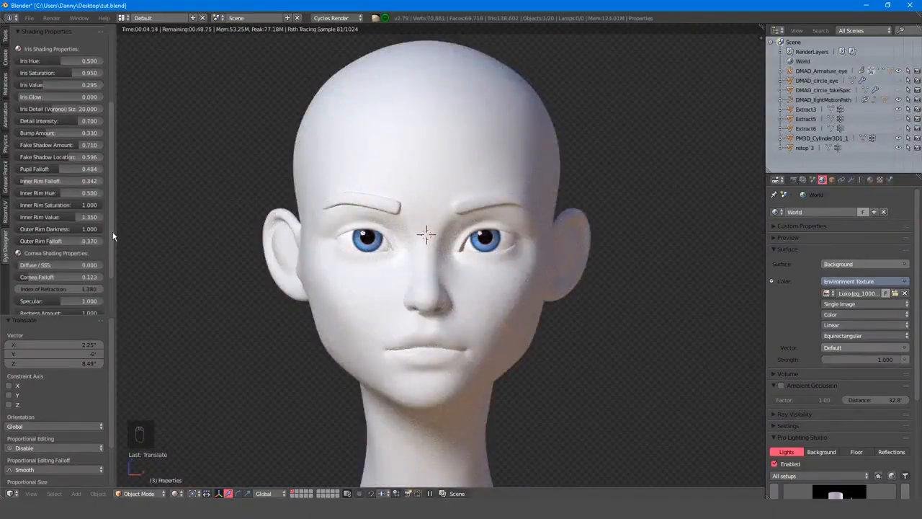
{"action": "left_click_drag", "start_coordinate": [68, 64], "coordinate": [27, 87]}
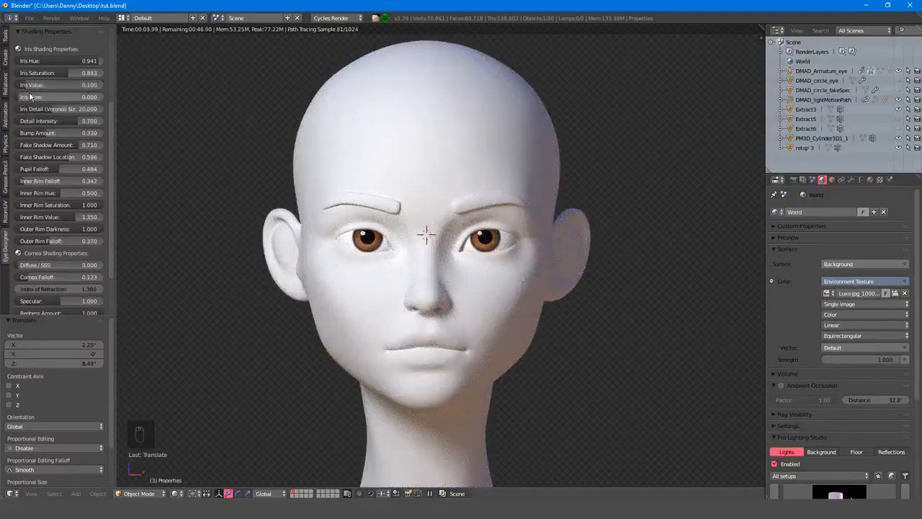
Try the iris glow, leaving it at 0.000, and limit the rendered preview to a border around the character's left eye
{"action": "mouse_move", "coordinate": [18, 99]}
{"action": "left_mouse_down"}
{"action": "mouse_move", "coordinate": [103, 99]}
{"action": "mouse_move", "coordinate": [17, 98]}
{"action": "left_mouse_up"}
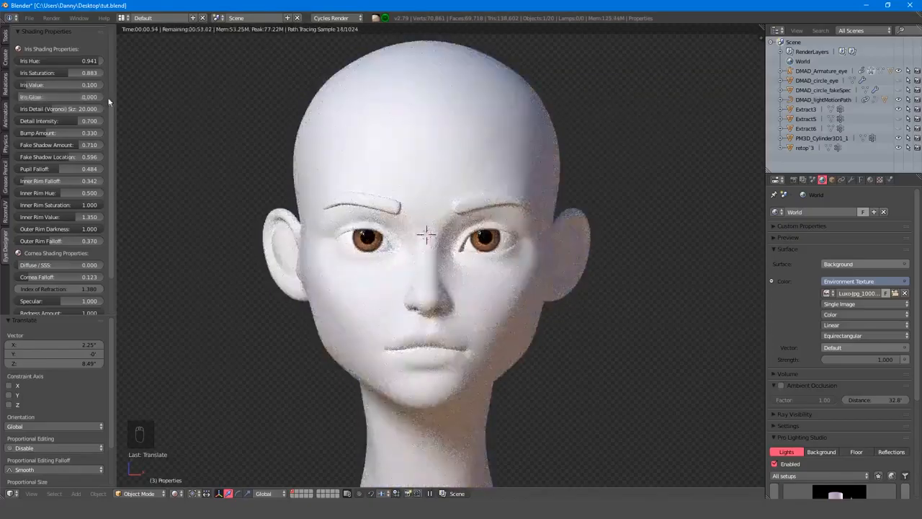
{"action": "scroll", "coordinate": [544, 282], "scroll_direction": "up", "scroll_amount": 8}
{"action": "middle_click_drag", "start_coordinate": [544, 282], "coordinate": [416, 297], "text": "shift"}
{"action": "key", "text": "ctrl+b"}
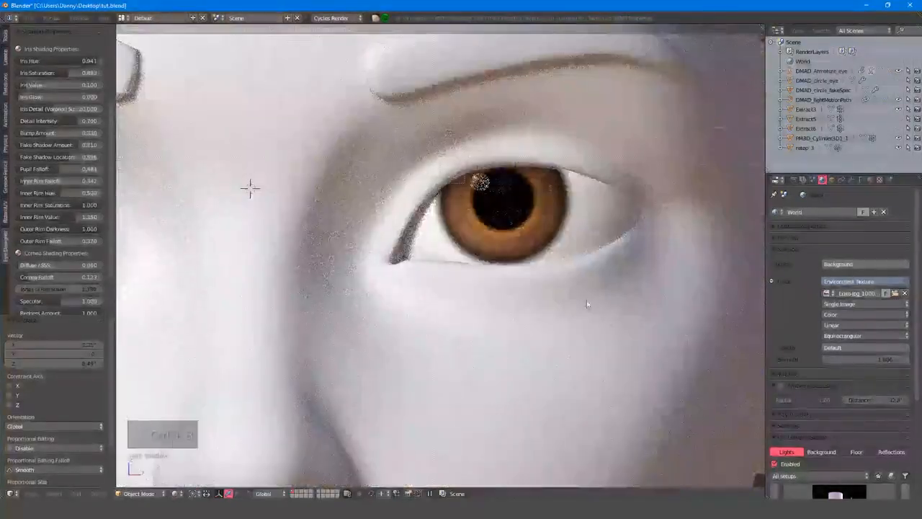
{"action": "left_click_drag", "start_coordinate": [440, 160], "coordinate": [580, 296]}
{"action": "middle_click_drag", "start_coordinate": [534, 263], "coordinate": [540, 278], "text": "shift"}
{"action": "key", "text": "ctrl+z"}
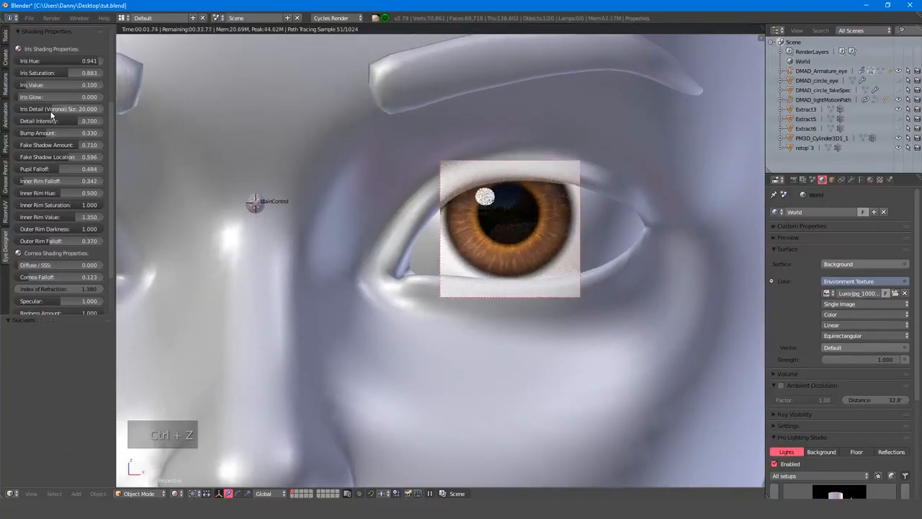
Set iris detail size to 23.073, detail intensity to 0.827, bump amount to 0.447, fake shadow amount to 0.933 and fake shadow location to 0.523
{"action": "left_click_drag", "start_coordinate": [52, 110], "coordinate": [103, 121]}
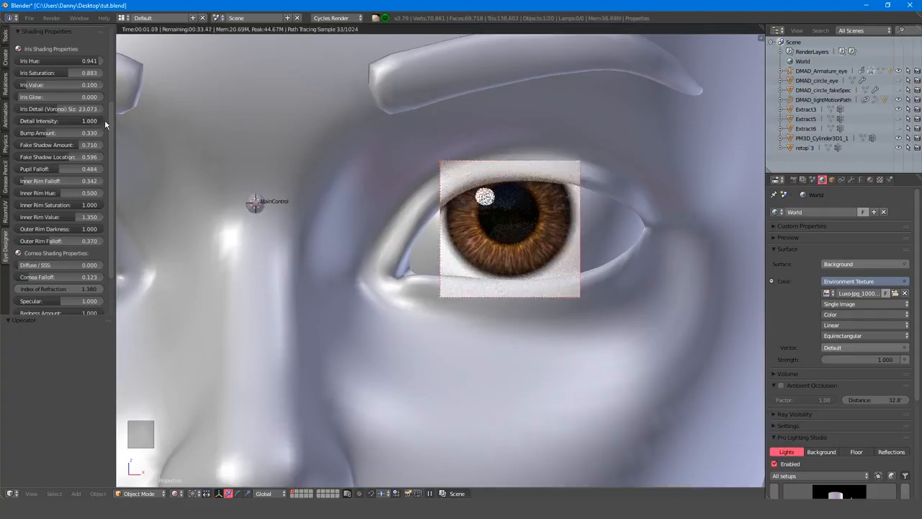
{"action": "left_click_drag", "start_coordinate": [99, 120], "coordinate": [82, 120]}
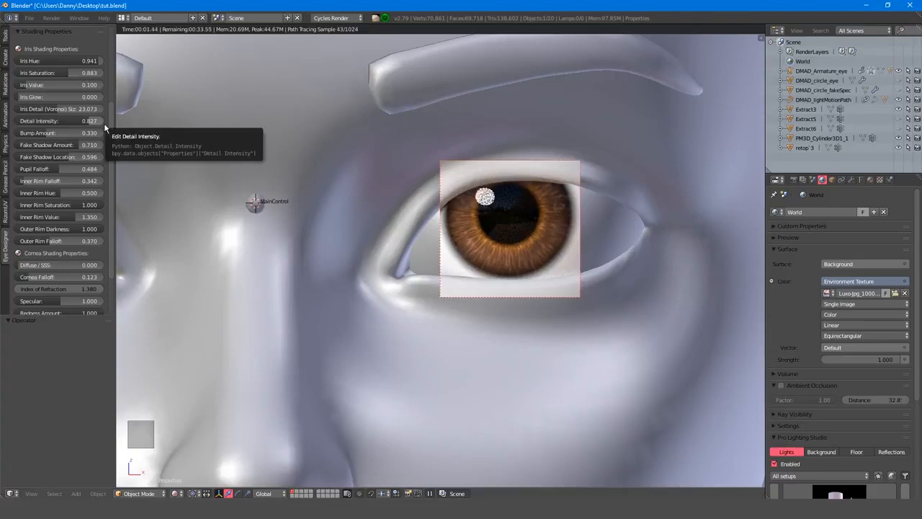
{"action": "left_click_drag", "start_coordinate": [94, 133], "coordinate": [145, 132]}
{"action": "mouse_move", "coordinate": [507, 253]}
{"action": "middle_mouse_down"}
{"action": "mouse_move", "coordinate": [497, 253]}
{"action": "mouse_move", "coordinate": [542, 245]}
{"action": "mouse_move", "coordinate": [526, 254]}
{"action": "mouse_move", "coordinate": [536, 254]}
{"action": "middle_mouse_up"}
{"action": "right_click", "coordinate": [529, 254]}
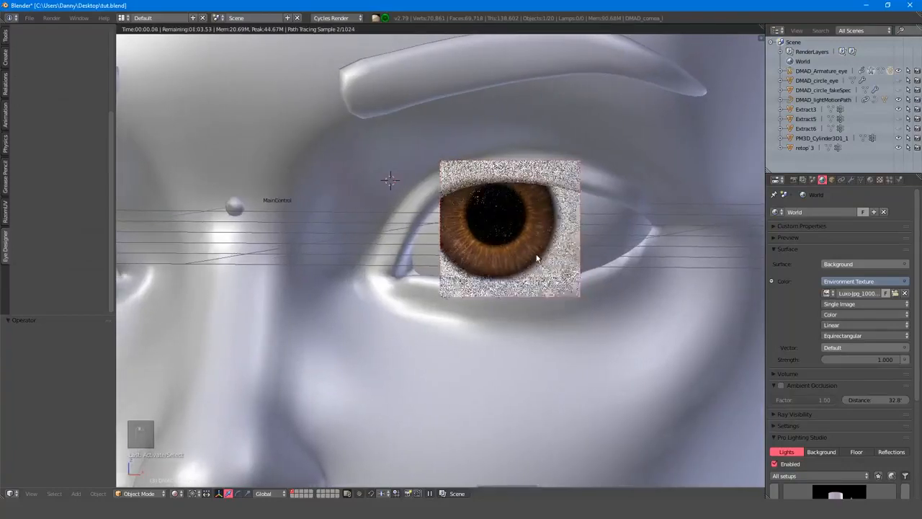
{"action": "left_click", "coordinate": [52, 67]}
{"action": "scroll", "coordinate": [58, 158], "scroll_direction": "down", "scroll_amount": 7}
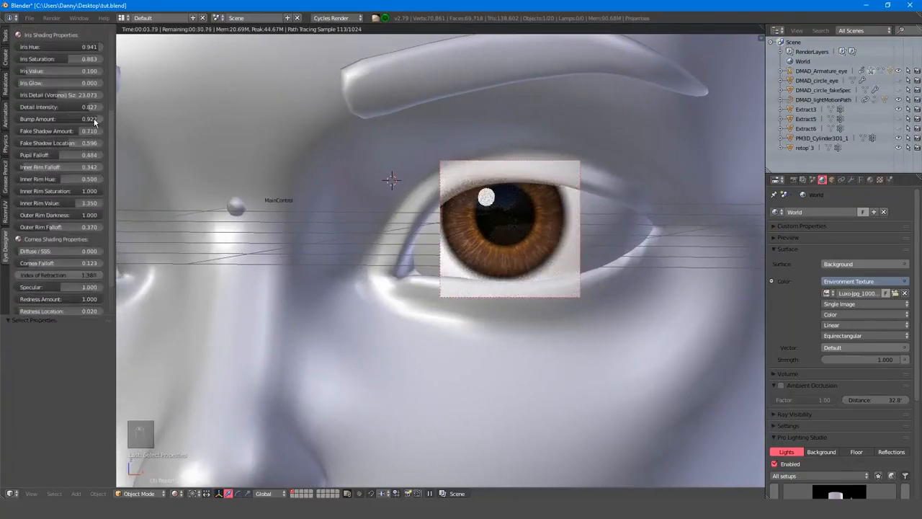
{"action": "mouse_move", "coordinate": [94, 119]}
{"action": "left_mouse_down"}
{"action": "mouse_move", "coordinate": [44, 119]}
{"action": "mouse_move", "coordinate": [99, 132]}
{"action": "mouse_move", "coordinate": [81, 147]}
{"action": "mouse_move", "coordinate": [98, 148]}
{"action": "mouse_move", "coordinate": [63, 146]}
{"action": "mouse_move", "coordinate": [98, 131]}
{"action": "left_mouse_up"}
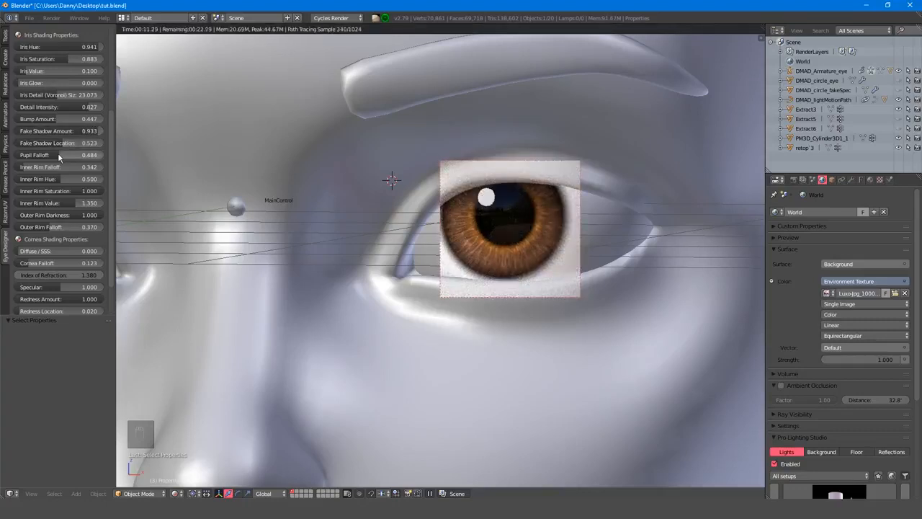
Set the pupil falloff to 0.630 and the inner rim's falloff to 0.287, hue to 0.684, saturation to 0.821 and value to 0.000
{"action": "left_click_drag", "start_coordinate": [58, 153], "coordinate": [73, 158]}
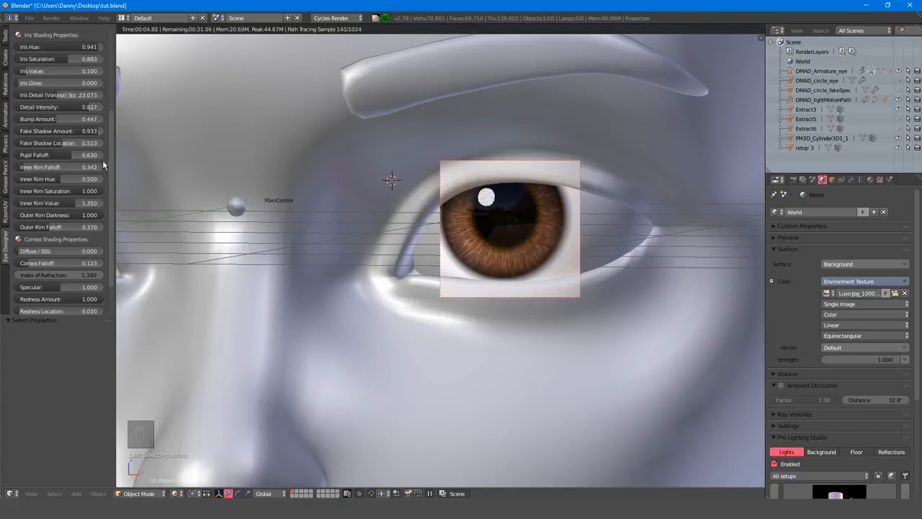
{"action": "left_click_drag", "start_coordinate": [102, 165], "coordinate": [103, 191]}
{"action": "left_click_drag", "start_coordinate": [85, 191], "coordinate": [95, 191]}
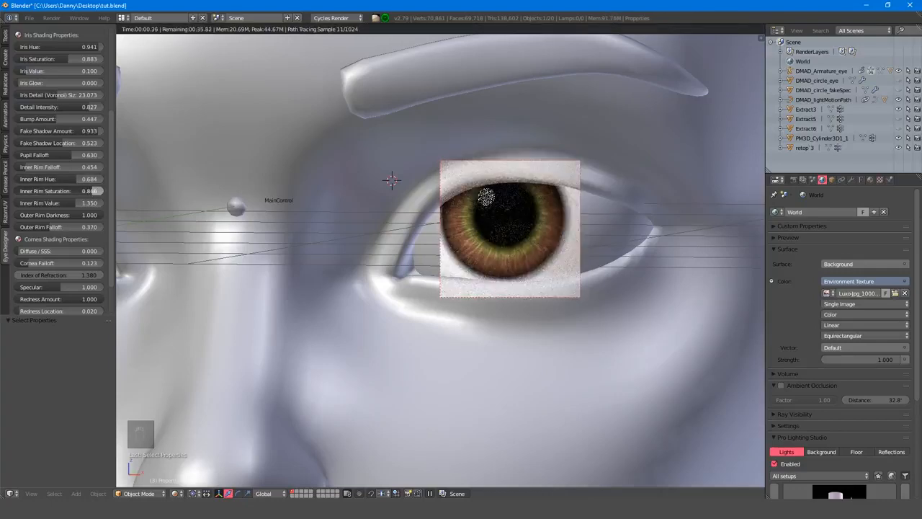
{"action": "left_click_drag", "start_coordinate": [27, 167], "coordinate": [14, 167]}
{"action": "left_click_drag", "start_coordinate": [72, 205], "coordinate": [99, 202]}
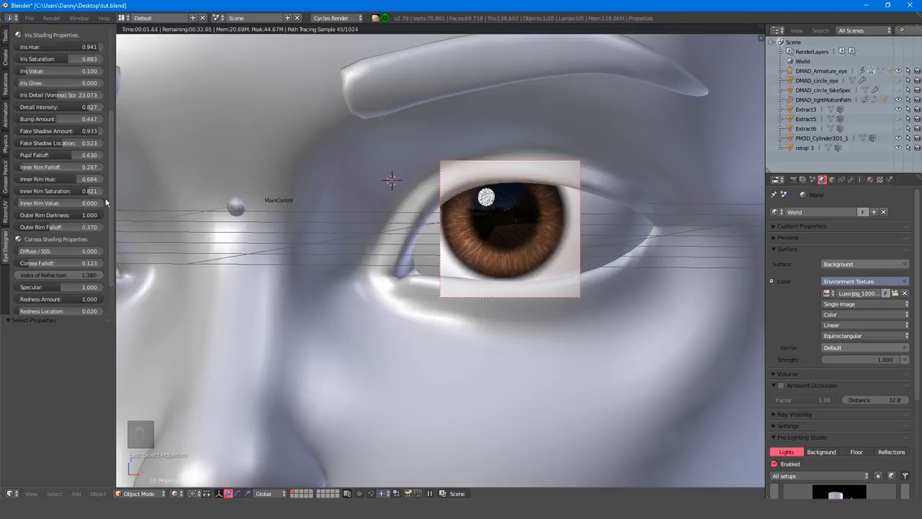
Set the iris's outer rim falloff to 0.291 with the outer rim darkness at 1.000, and view the head from the front
{"action": "scroll", "coordinate": [483, 227], "scroll_direction": "down", "scroll_amount": 2}
{"action": "middle_click_drag", "start_coordinate": [484, 227], "coordinate": [494, 224], "text": "shift"}
{"action": "scroll", "coordinate": [494, 224], "scroll_direction": "down", "scroll_amount": 1}
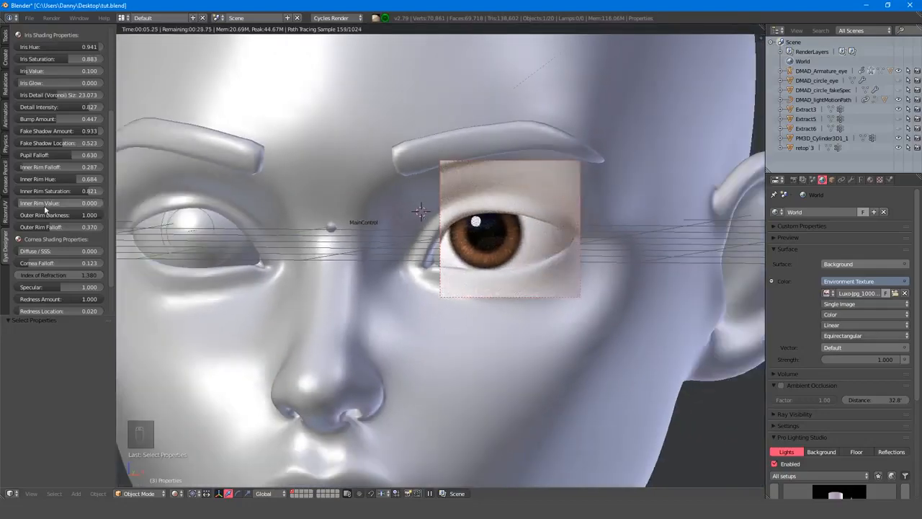
{"action": "left_click_drag", "start_coordinate": [57, 214], "coordinate": [44, 227]}
{"action": "middle_click_drag", "start_coordinate": [492, 241], "coordinate": [512, 229]}
{"action": "key", "text": "KP_1"}
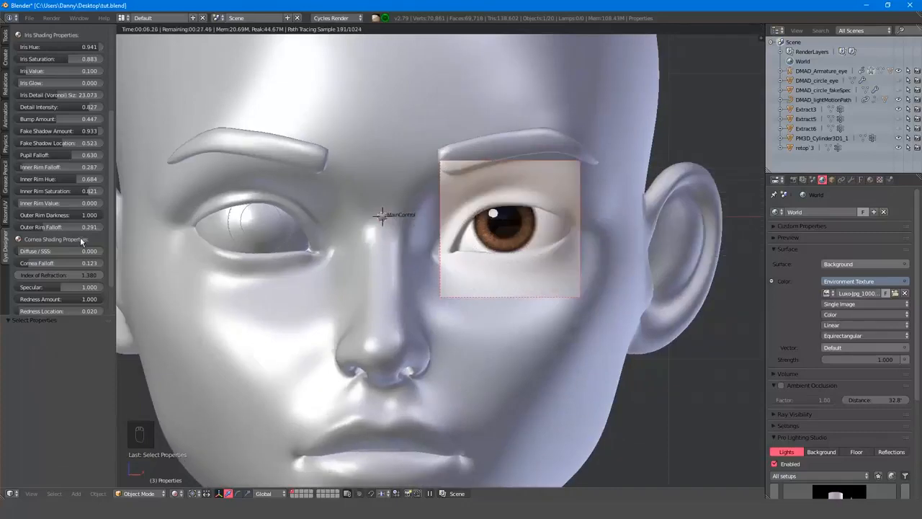
Set the cornea's Diffuse/SSS to 0.436 and cornea falloff to 0.000, and reduce the outer rim falloff to 0.112
{"action": "mouse_move", "coordinate": [22, 252]}
{"action": "left_mouse_down"}
{"action": "mouse_move", "coordinate": [104, 252]}
{"action": "mouse_move", "coordinate": [18, 252]}
{"action": "left_mouse_up"}
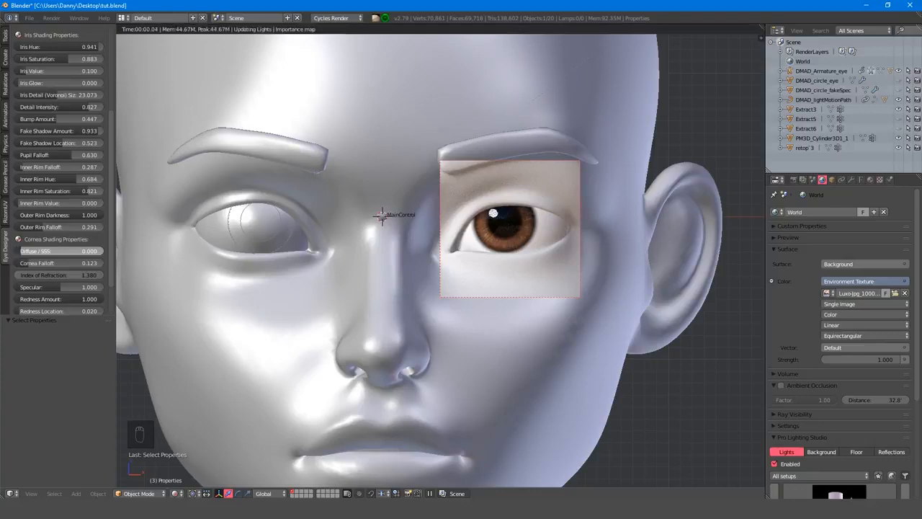
{"action": "left_click_drag", "start_coordinate": [18, 252], "coordinate": [56, 251]}
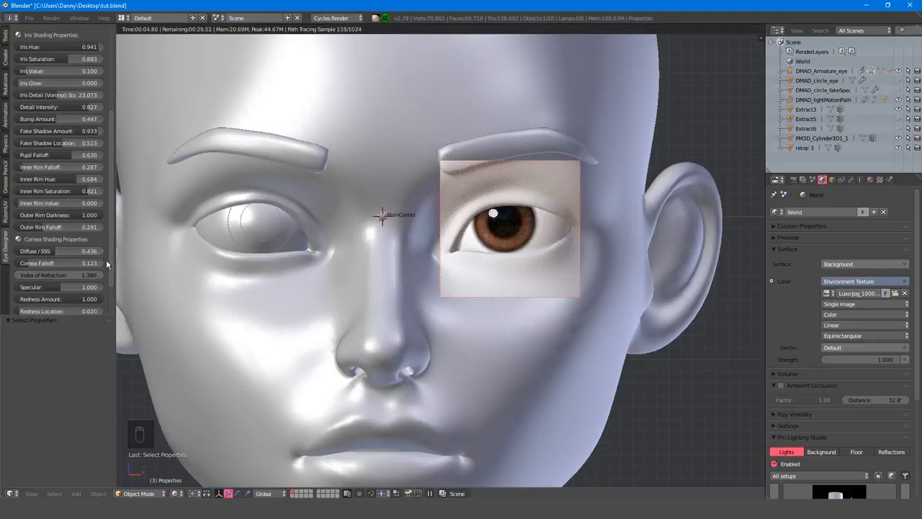
{"action": "scroll", "coordinate": [107, 261], "scroll_direction": "down", "scroll_amount": 1}
{"action": "mouse_move", "coordinate": [27, 245]}
{"action": "left_mouse_down"}
{"action": "mouse_move", "coordinate": [92, 244]}
{"action": "mouse_move", "coordinate": [18, 244]}
{"action": "mouse_move", "coordinate": [44, 244]}
{"action": "left_mouse_up"}
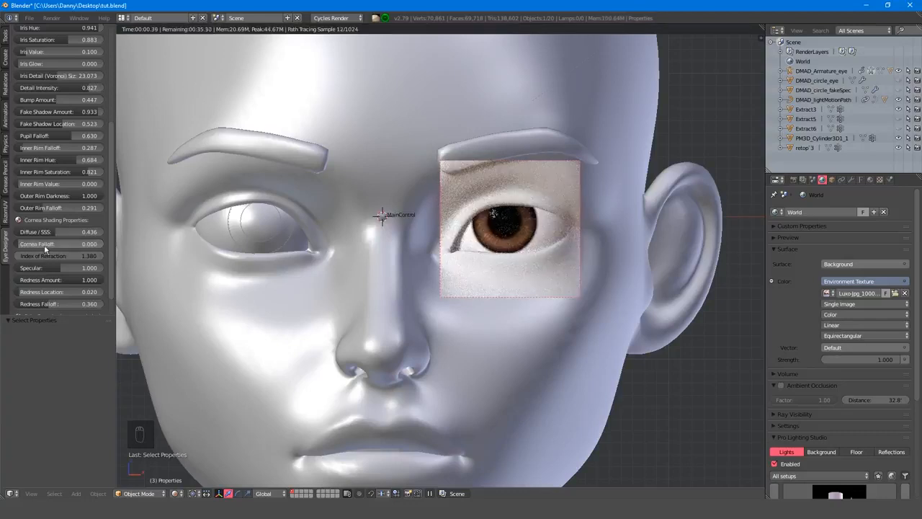
{"action": "mouse_move", "coordinate": [94, 208]}
{"action": "left_mouse_down"}
{"action": "mouse_move", "coordinate": [76, 208]}
{"action": "mouse_move", "coordinate": [86, 208]}
{"action": "left_mouse_up"}
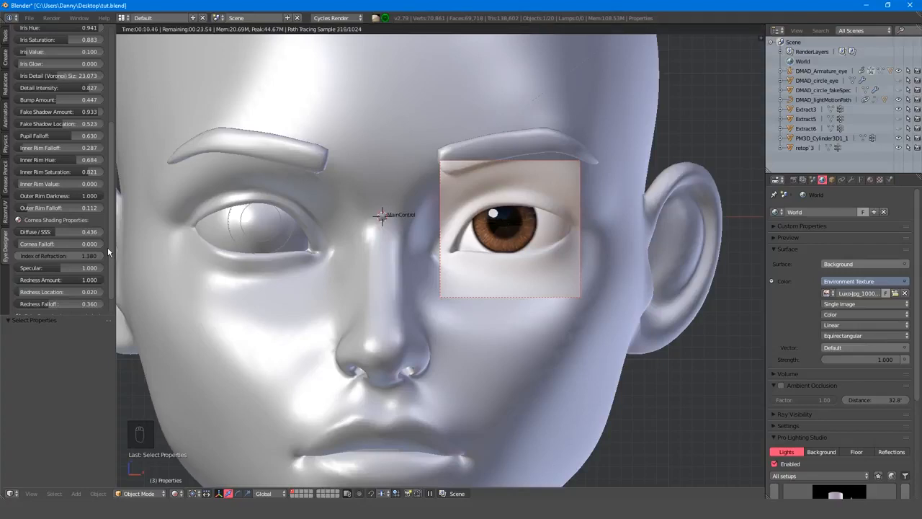
Try an index of refraction of 3.000 and a specular of 2.000 on the cornea, undoing each change
{"action": "scroll", "coordinate": [107, 247], "scroll_direction": "down", "scroll_amount": 2}
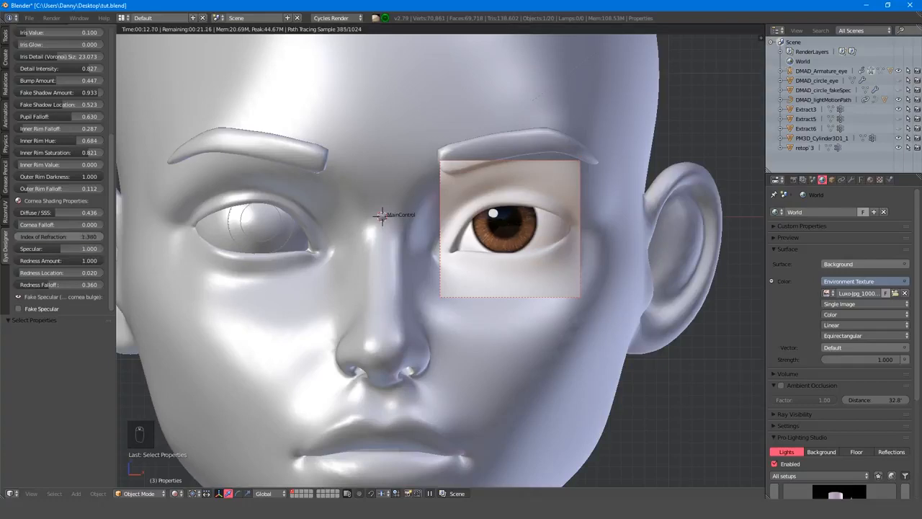
{"action": "left_click_drag", "start_coordinate": [78, 236], "coordinate": [143, 231]}
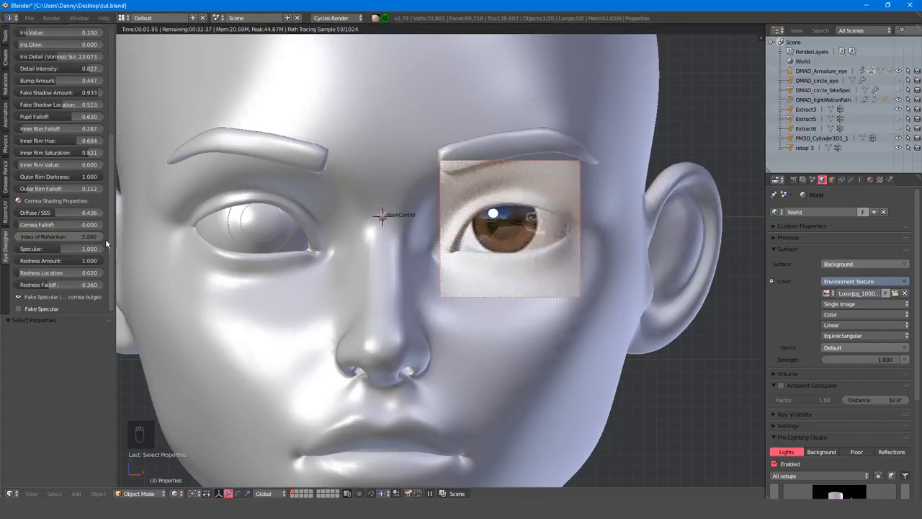
{"action": "key", "text": "ctrl+z"}
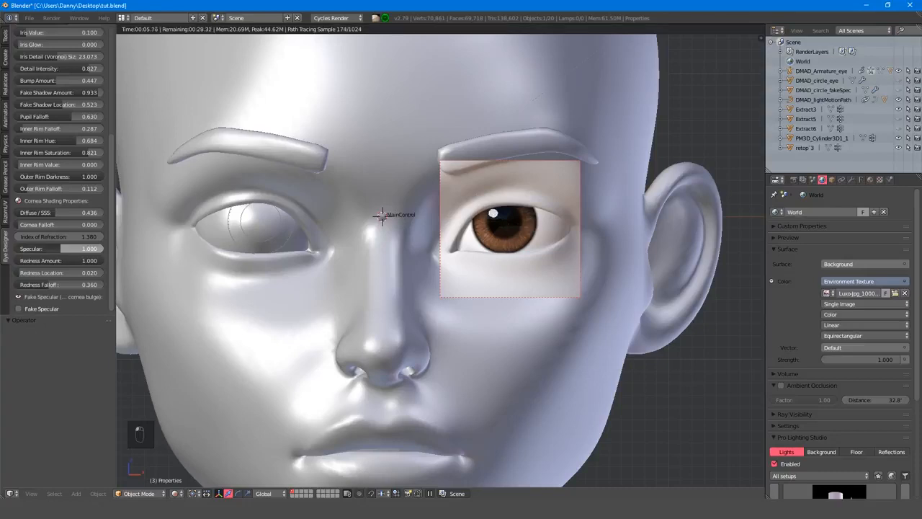
{"action": "left_click_drag", "start_coordinate": [60, 248], "coordinate": [131, 240]}
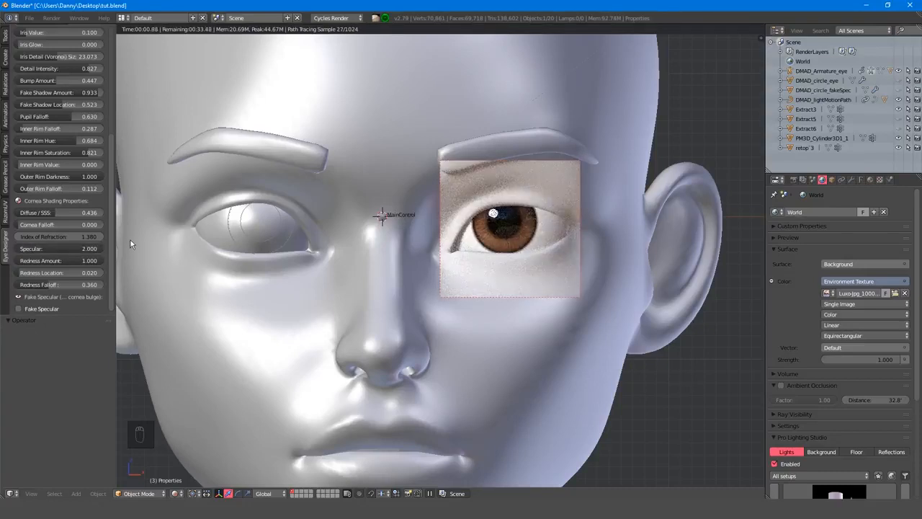
{"action": "key", "text": "ctrl+z"}
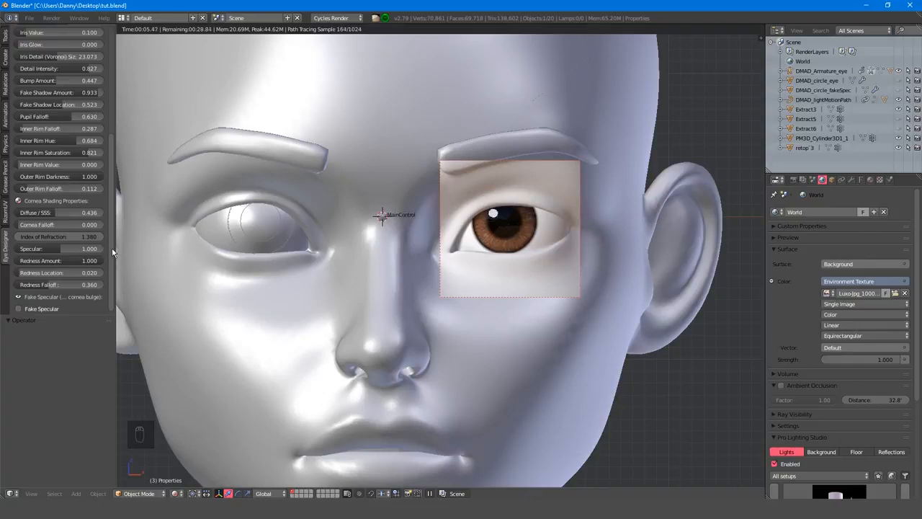
Set the cornea's redness location to 1.000, redness falloff to 0.634 and redness amount to 0.000
{"action": "left_click_drag", "start_coordinate": [112, 248], "coordinate": [108, 257]}
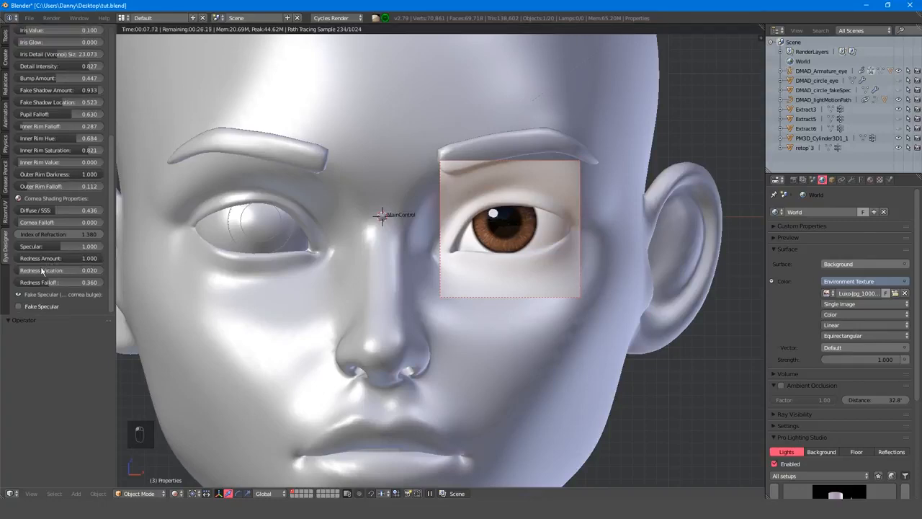
{"action": "left_click_drag", "start_coordinate": [43, 270], "coordinate": [104, 270]}
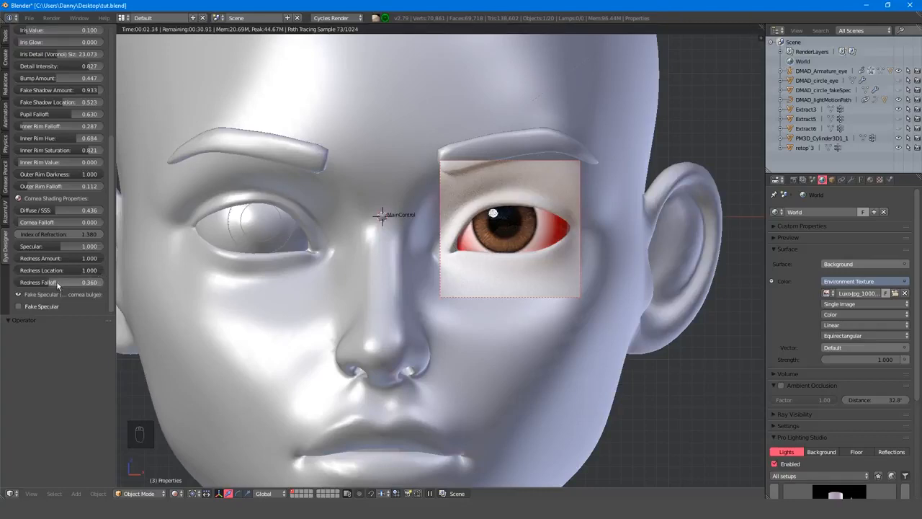
{"action": "left_click_drag", "start_coordinate": [51, 286], "coordinate": [72, 281]}
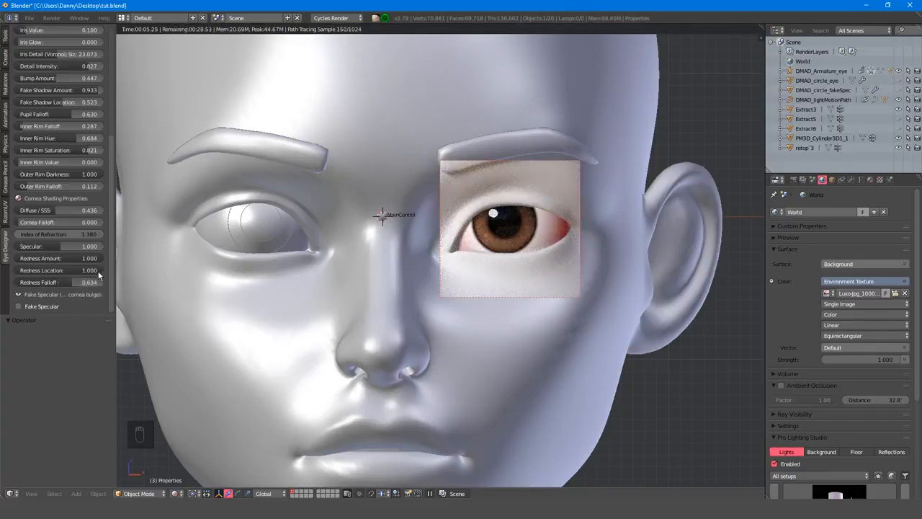
{"action": "left_click_drag", "start_coordinate": [98, 258], "coordinate": [21, 260]}
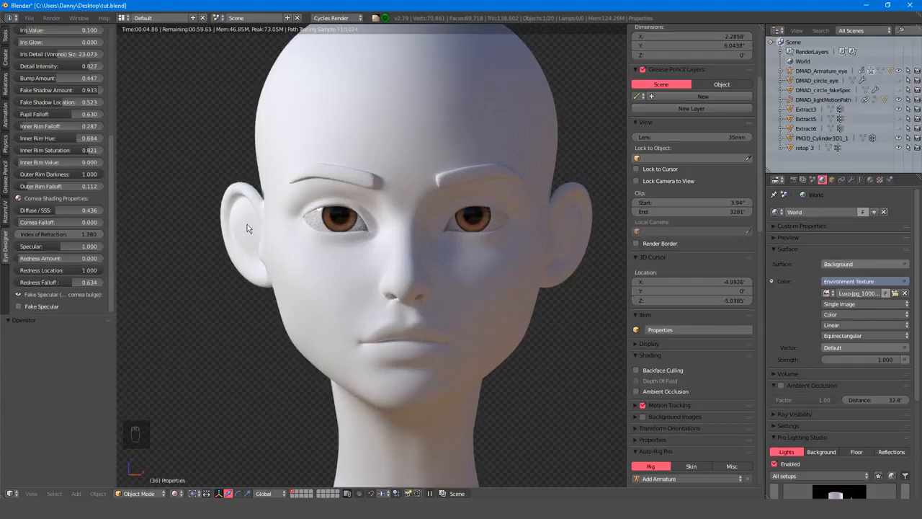
Limit the rendered preview to a border around both eyes, and replace the cornea specular, set to 0.000, with Fake Specular
{"action": "key", "text": "ctrl+b"}
{"action": "left_click_drag", "start_coordinate": [253, 192], "coordinate": [552, 249]}
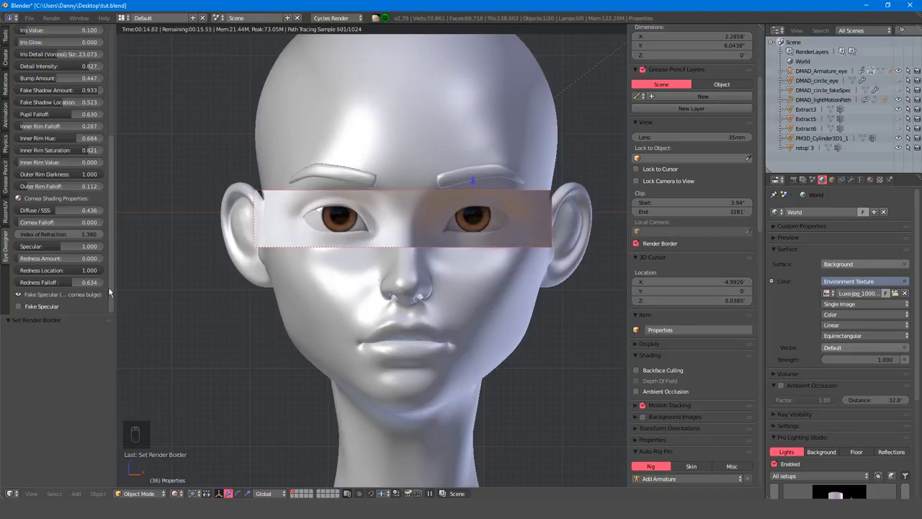
{"action": "left_click", "coordinate": [18, 307]}
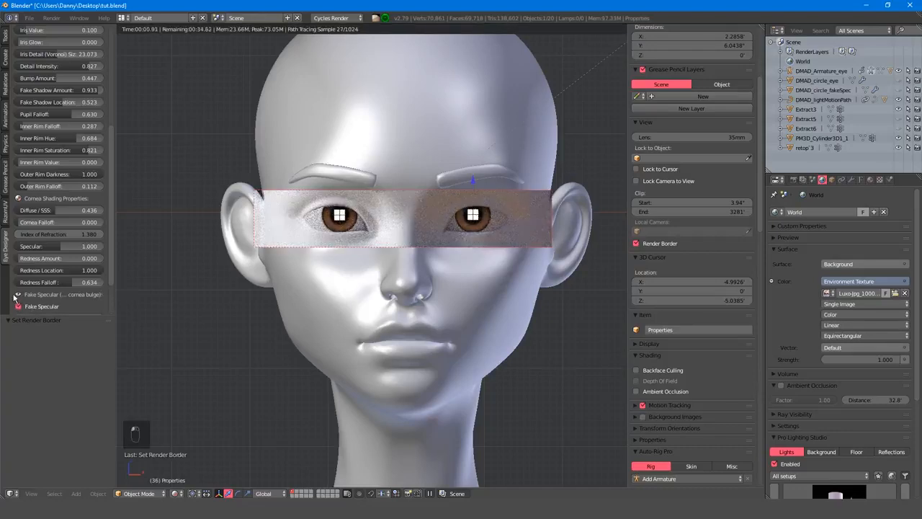
{"action": "left_click_drag", "start_coordinate": [60, 246], "coordinate": [20, 247]}
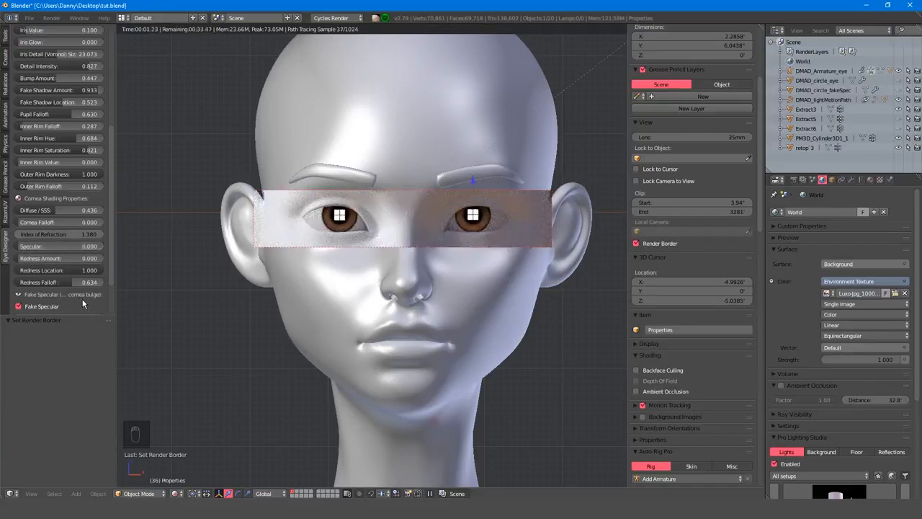
Cycle through the fake highlight shapes and choose shape 2, with size 0.183, opacity 0.330 and rotation 0.464
{"action": "scroll", "coordinate": [83, 303], "scroll_direction": "down", "scroll_amount": 3}
{"action": "left_click", "coordinate": [101, 273]}
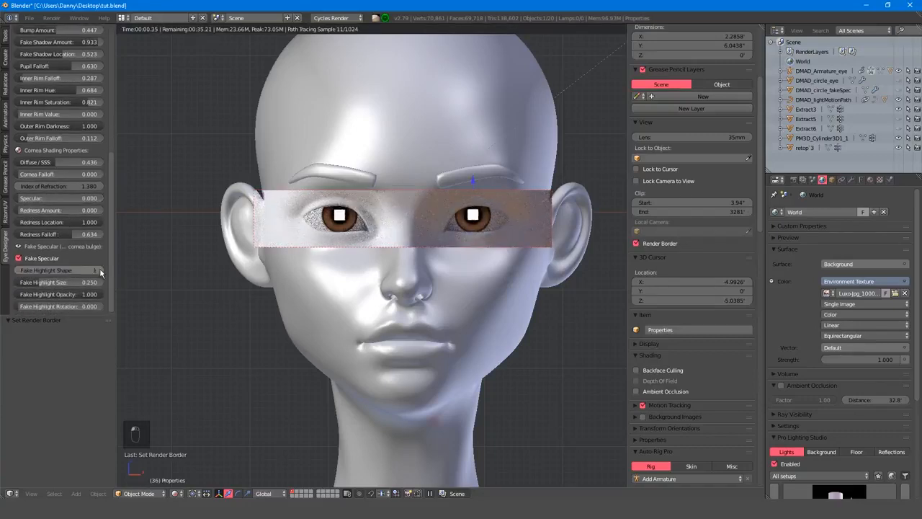
{"action": "left_click", "coordinate": [101, 272]}
{"action": "left_click", "coordinate": [101, 273]}
{"action": "left_click", "coordinate": [101, 272]}
{"action": "left_click", "coordinate": [19, 271]}
{"action": "left_click", "coordinate": [20, 272]}
{"action": "left_click", "coordinate": [19, 271]}
{"action": "left_click", "coordinate": [20, 271]}
{"action": "left_click_drag", "start_coordinate": [38, 282], "coordinate": [58, 307]}
{"action": "left_click", "coordinate": [100, 272]}
{"action": "left_click", "coordinate": [100, 271]}
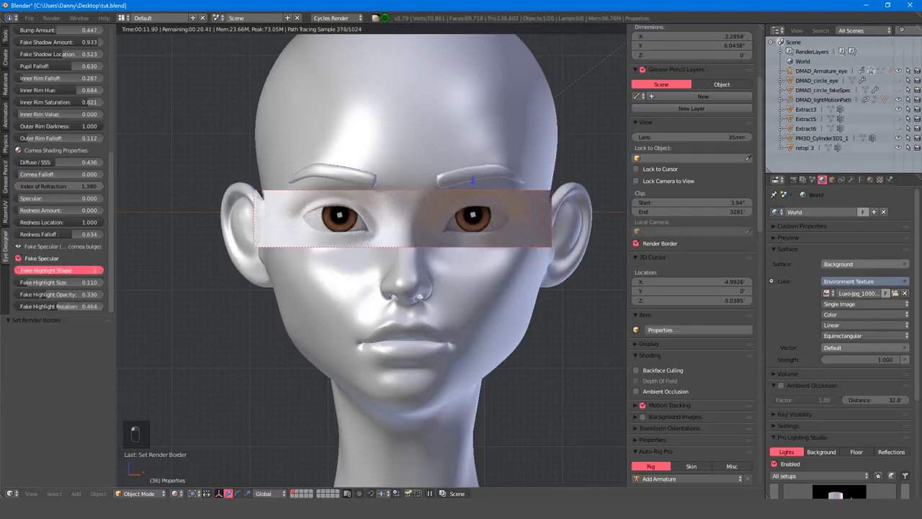
Select the DMAD_fakeSpecularCTRL control in front of the nose and return the viewport to solid shading
{"action": "middle_click_drag", "start_coordinate": [310, 346], "coordinate": [327, 377]}
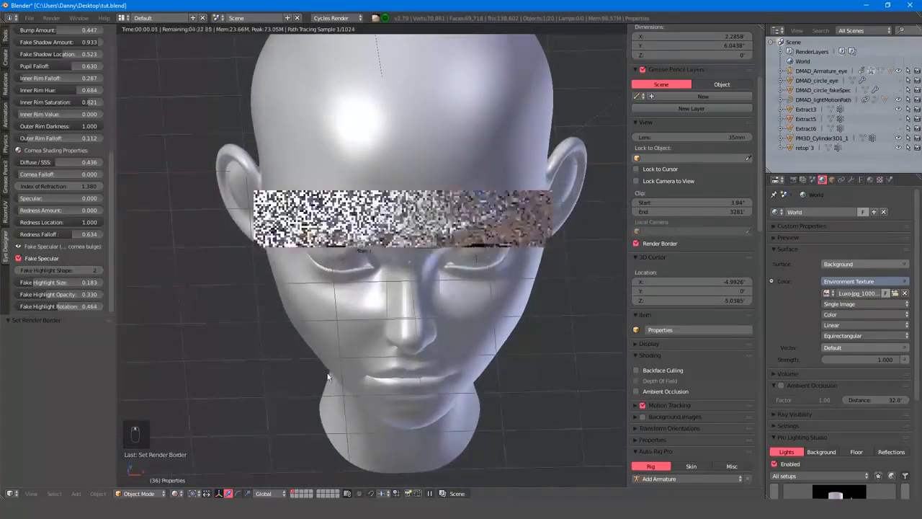
{"action": "scroll", "coordinate": [383, 339], "scroll_direction": "down", "scroll_amount": 2}
{"action": "scroll", "coordinate": [418, 324], "scroll_direction": "up", "scroll_amount": 2}
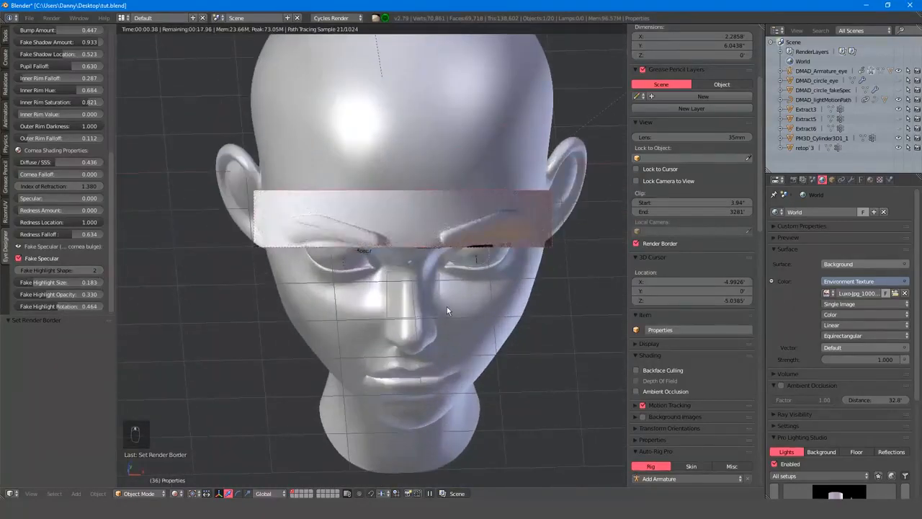
{"action": "middle_click_drag", "start_coordinate": [447, 307], "coordinate": [438, 276]}
{"action": "right_click", "coordinate": [435, 285]}
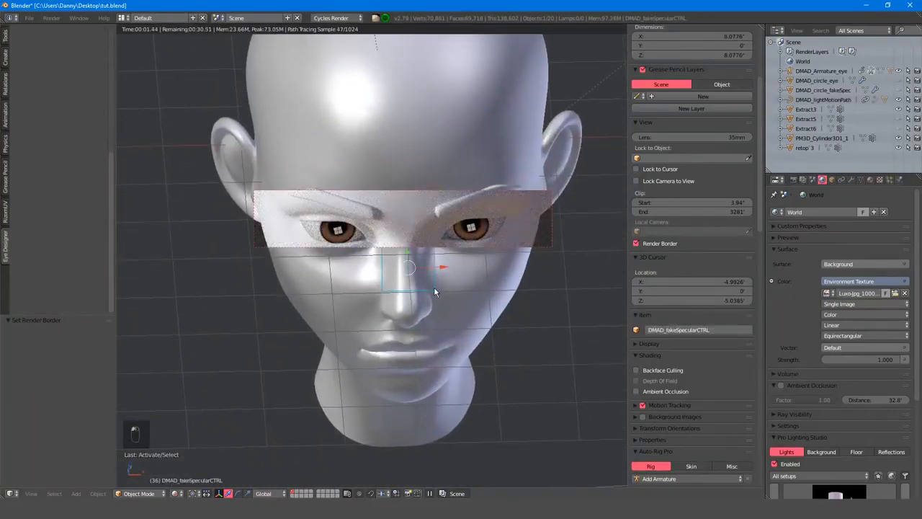
{"action": "key", "text": "shift+z"}
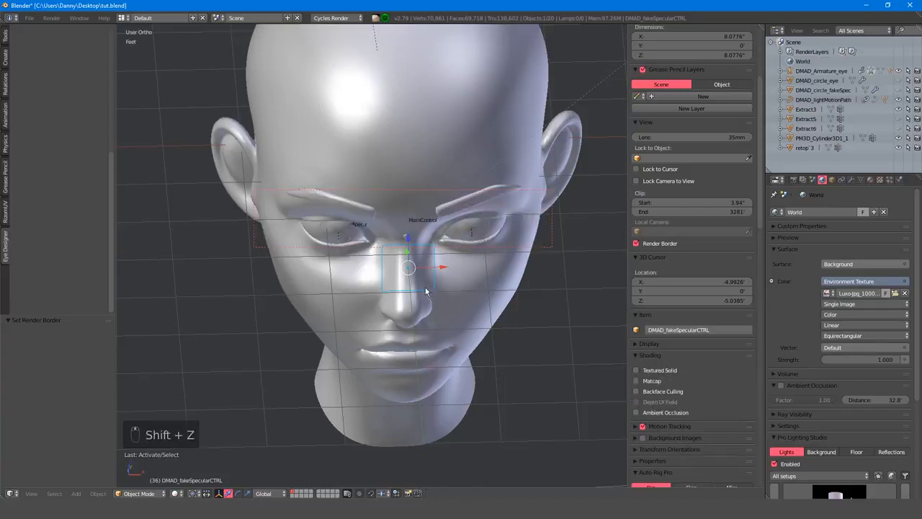
In the rendered front view, move the fake specular control about -2.09" along X and 614 thou along Z to shift the highlights
{"action": "middle_click_drag", "start_coordinate": [427, 287], "coordinate": [424, 274]}
{"action": "scroll", "coordinate": [419, 288], "scroll_direction": "up", "scroll_amount": 3}
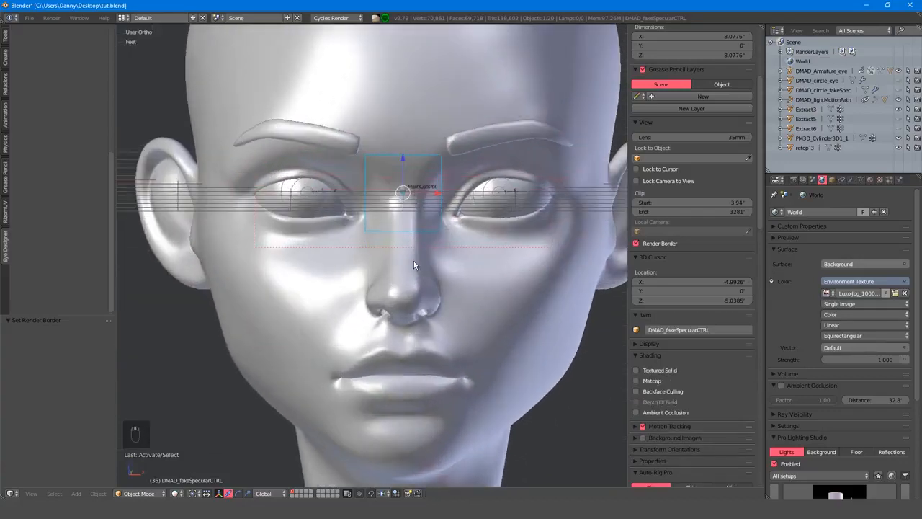
{"action": "key", "text": "KP_1"}
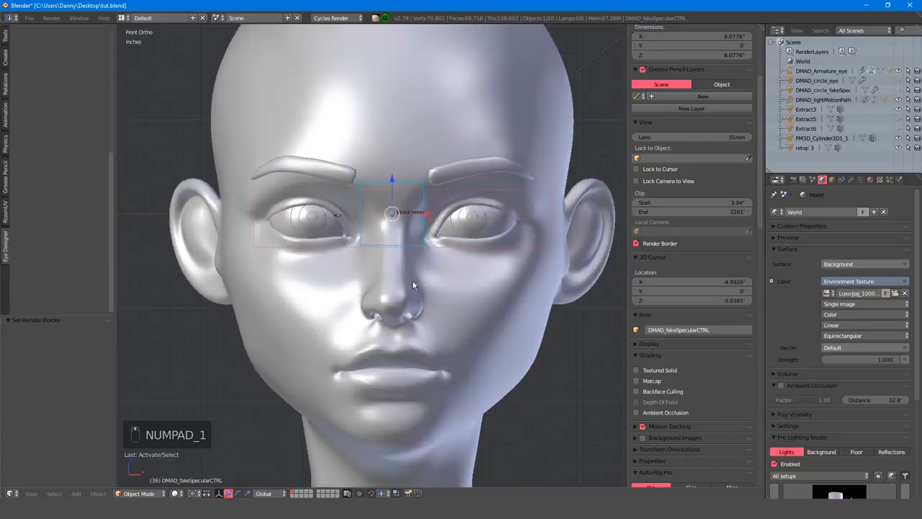
{"action": "key", "text": "shift+z"}
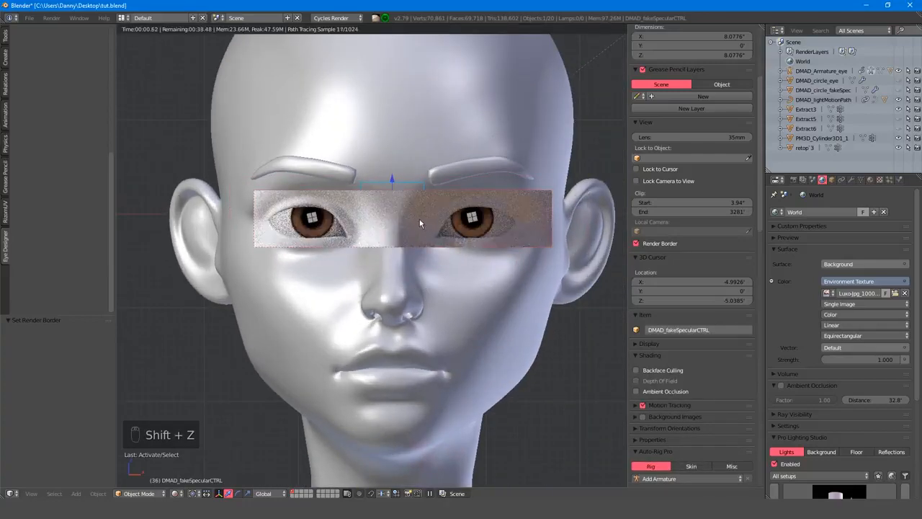
{"action": "key", "text": "g"}
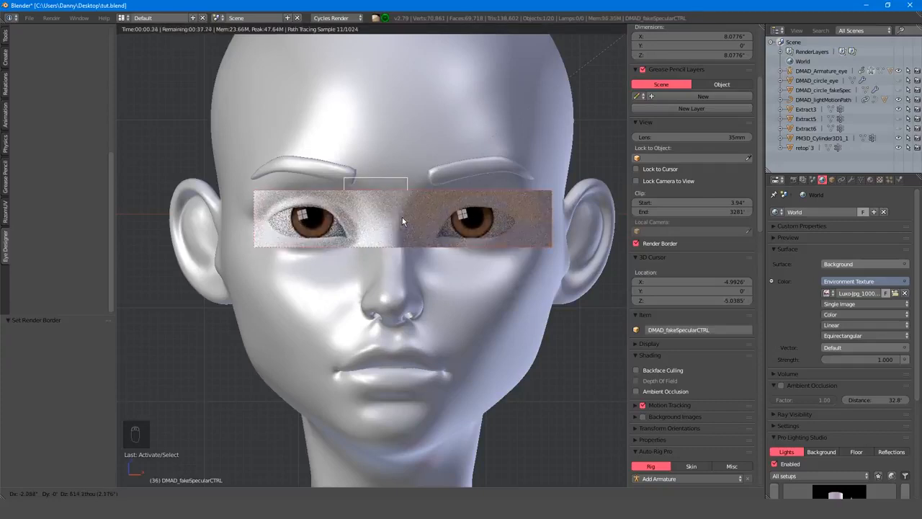
{"action": "left_click", "coordinate": [402, 221]}
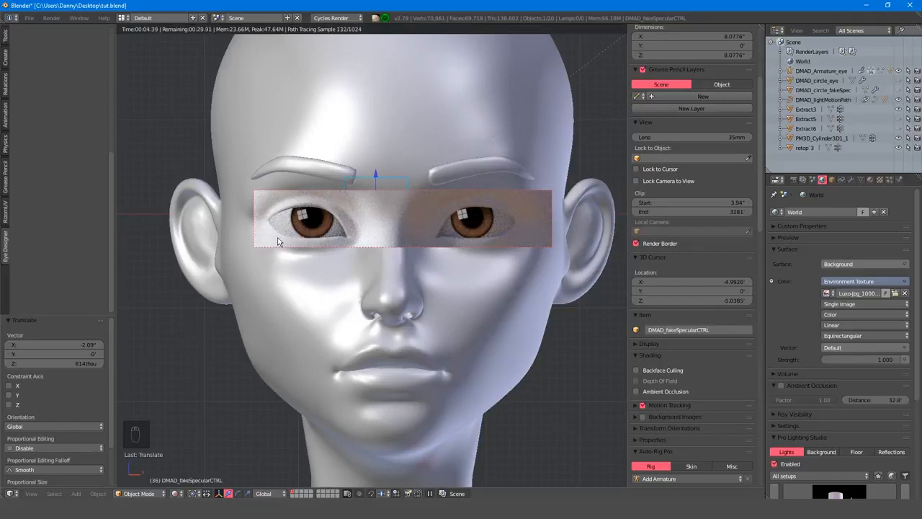
Reselect the eye's shading properties and set the fake highlight opacity to 0.196
{"action": "scroll", "coordinate": [157, 232], "scroll_direction": "up", "scroll_amount": 3}
{"action": "scroll", "coordinate": [90, 149], "scroll_direction": "up", "scroll_amount": 6}
{"action": "scroll", "coordinate": [231, 259], "scroll_direction": "down", "scroll_amount": 3}
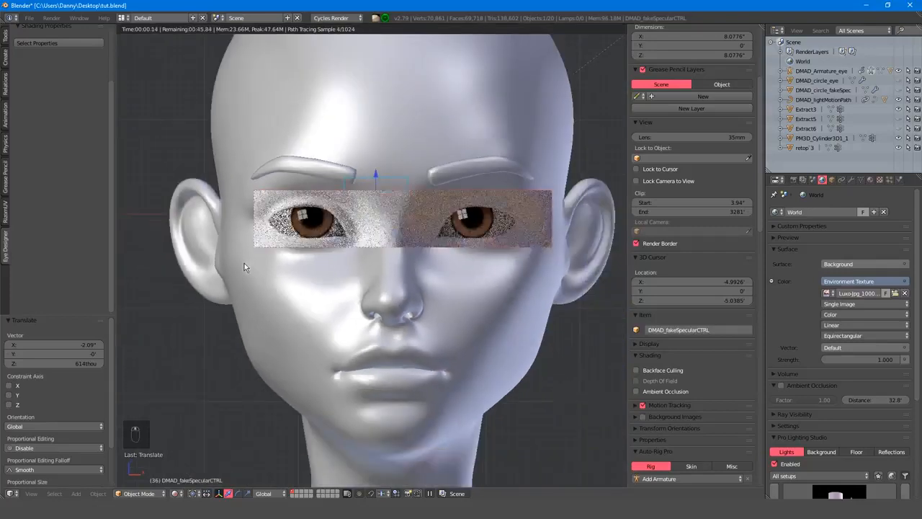
{"action": "scroll", "coordinate": [244, 266], "scroll_direction": "down", "scroll_amount": 1}
{"action": "scroll", "coordinate": [244, 267], "scroll_direction": "up", "scroll_amount": 1}
{"action": "scroll", "coordinate": [81, 214], "scroll_direction": "up", "scroll_amount": 3}
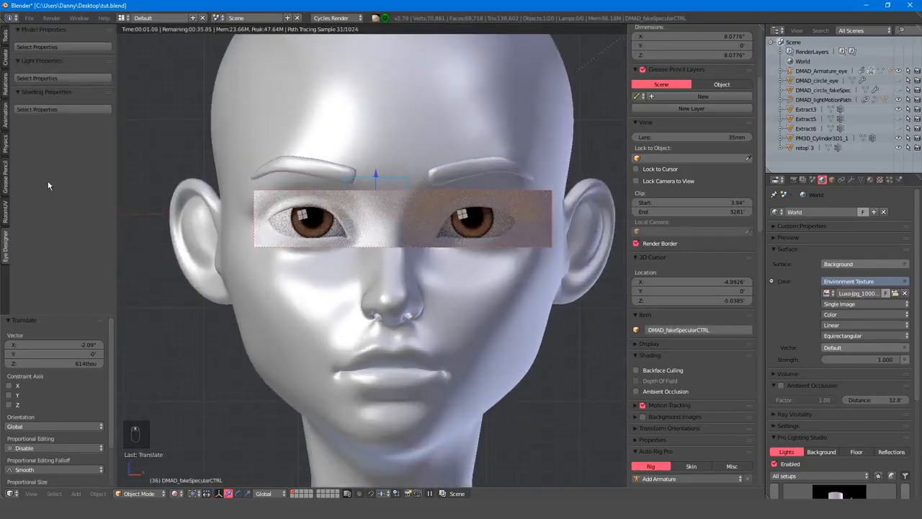
{"action": "left_click", "coordinate": [51, 108]}
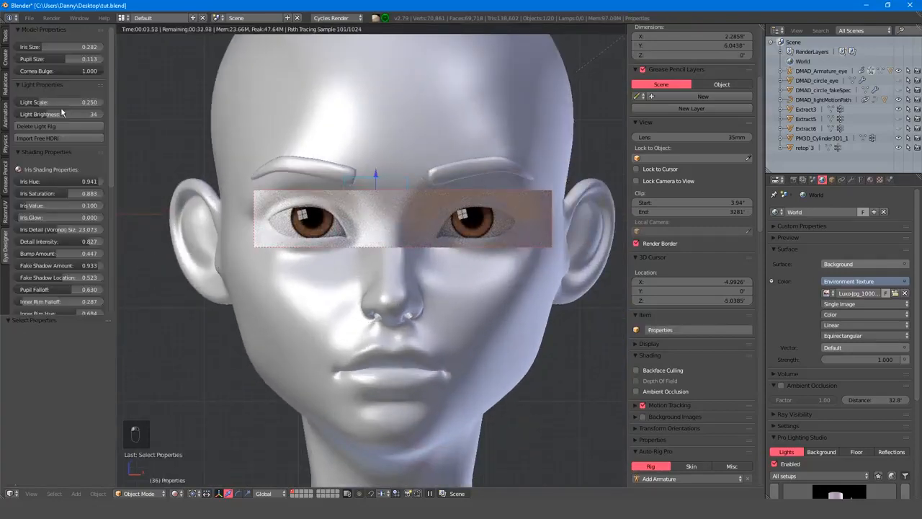
{"action": "scroll", "coordinate": [72, 209], "scroll_direction": "down", "scroll_amount": 7}
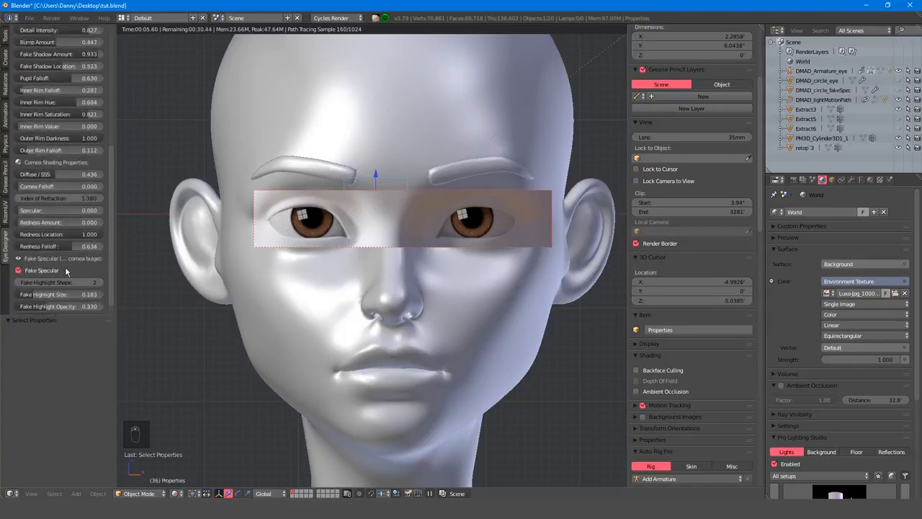
{"action": "scroll", "coordinate": [65, 271], "scroll_direction": "down", "scroll_amount": 1}
{"action": "left_click_drag", "start_coordinate": [66, 294], "coordinate": [52, 294]}
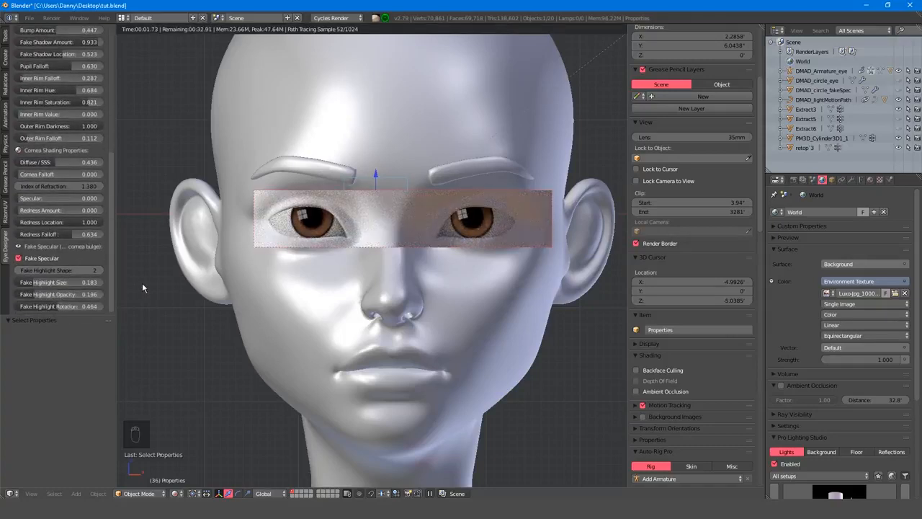
Turn off the render border and hide the viewport's properties sidebar to preview the whole head rendered
{"action": "left_click", "coordinate": [637, 243]}
{"action": "key", "text": "n"}
{"action": "scroll", "coordinate": [531, 306], "scroll_direction": "down", "scroll_amount": 5}
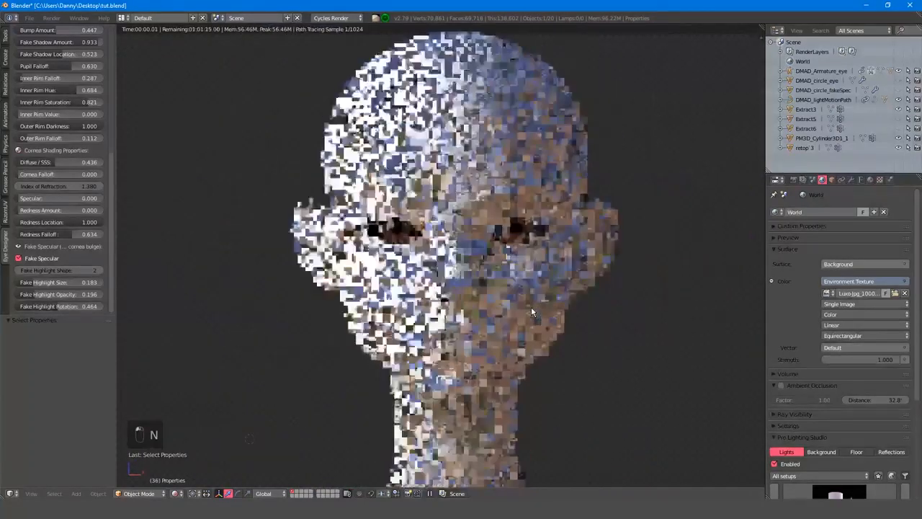